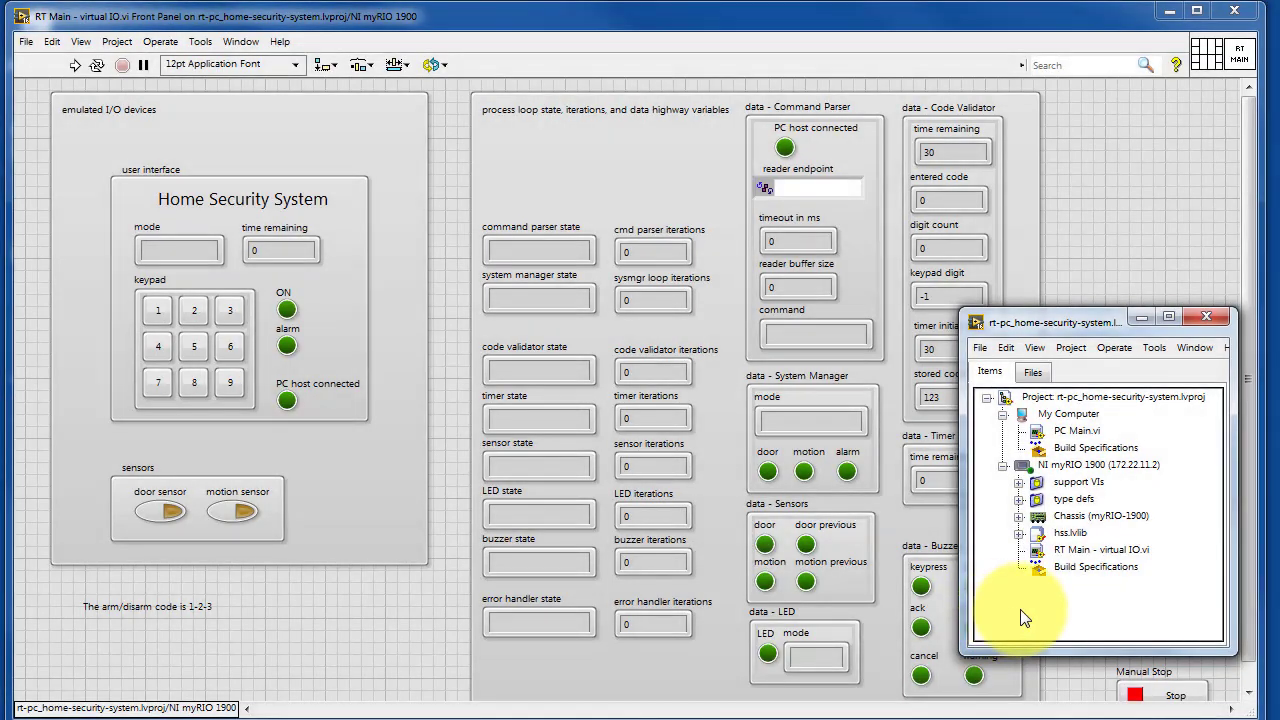
Run the RT Main - virtual IO.vi panel on the myRIO target
{"action": "left_click", "coordinate": [1109, 550]}
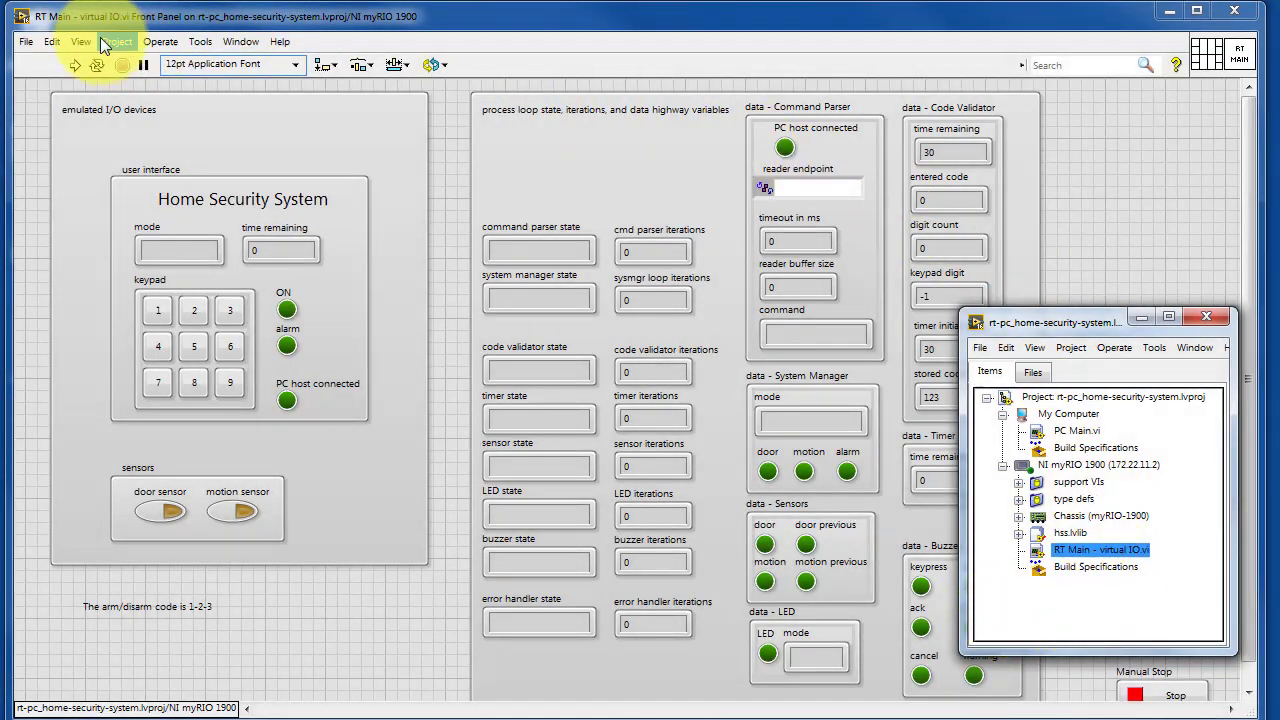
{"action": "left_click", "coordinate": [243, 25]}
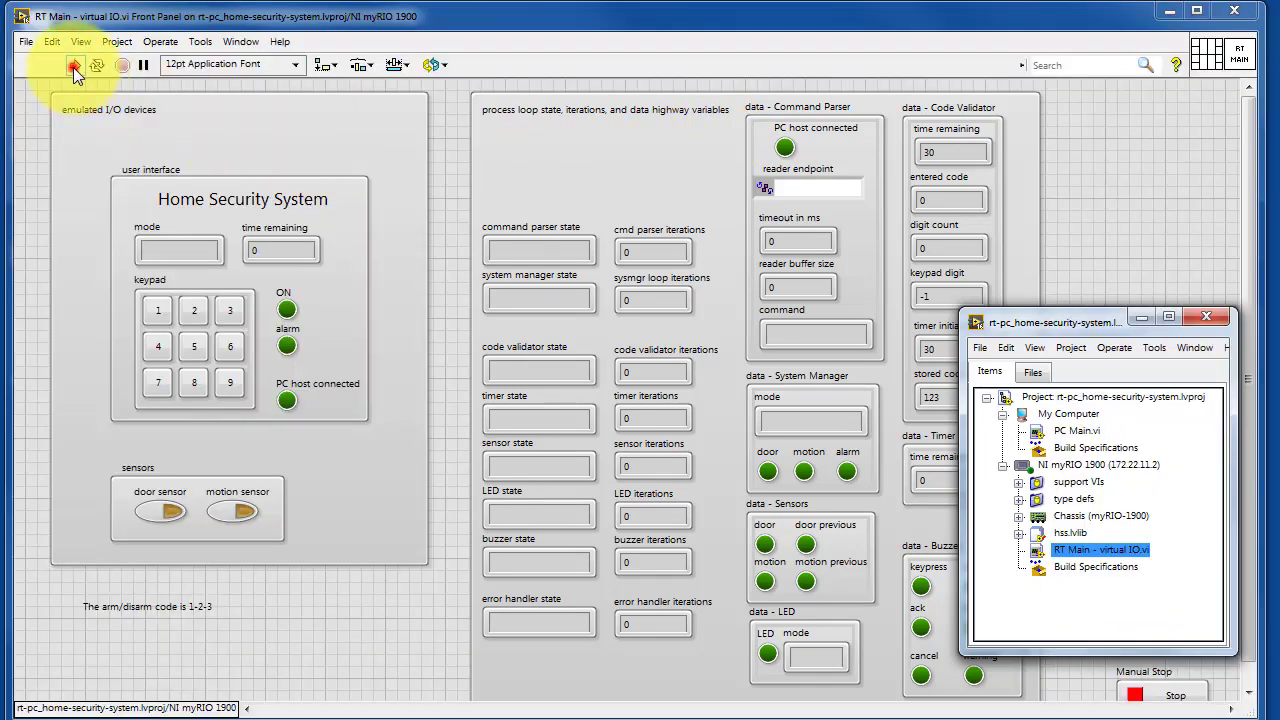
{"action": "left_click", "coordinate": [73, 67]}
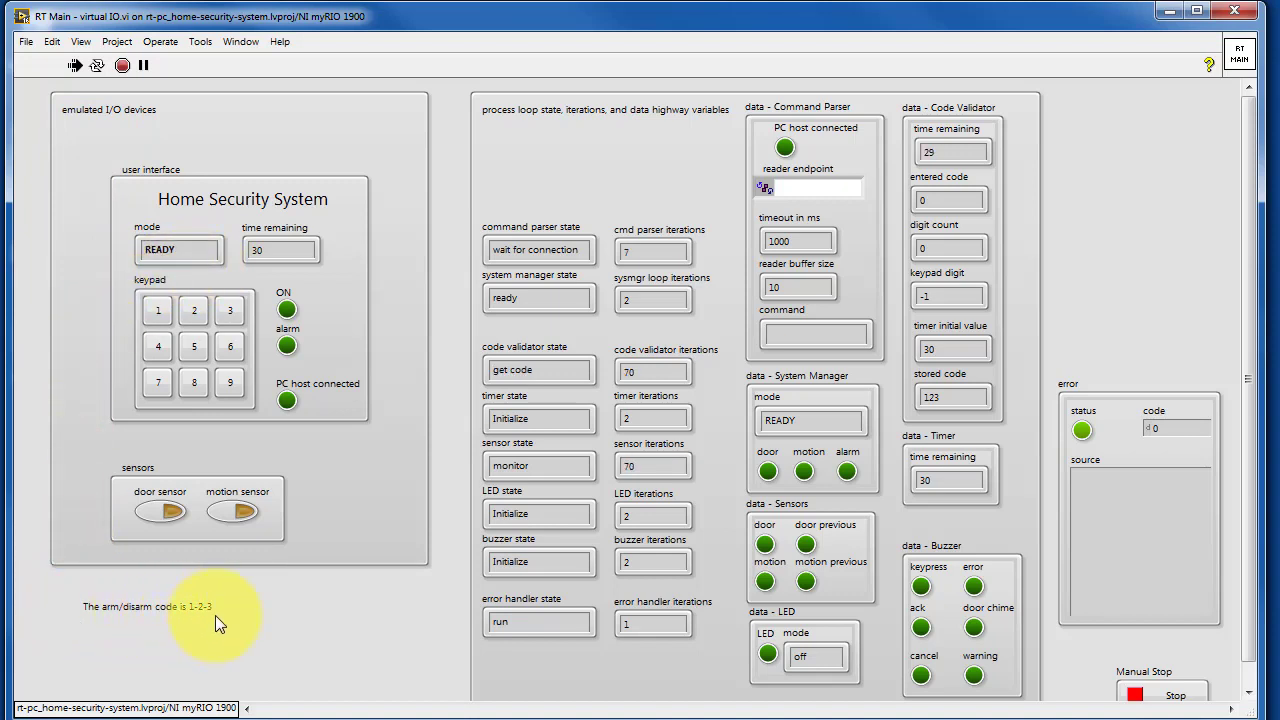
Arm the system with code 1-2-3, then trip the door sensor to set off the alarm
{"action": "left_click", "coordinate": [165, 312]}
{"action": "left_click", "coordinate": [195, 311]}
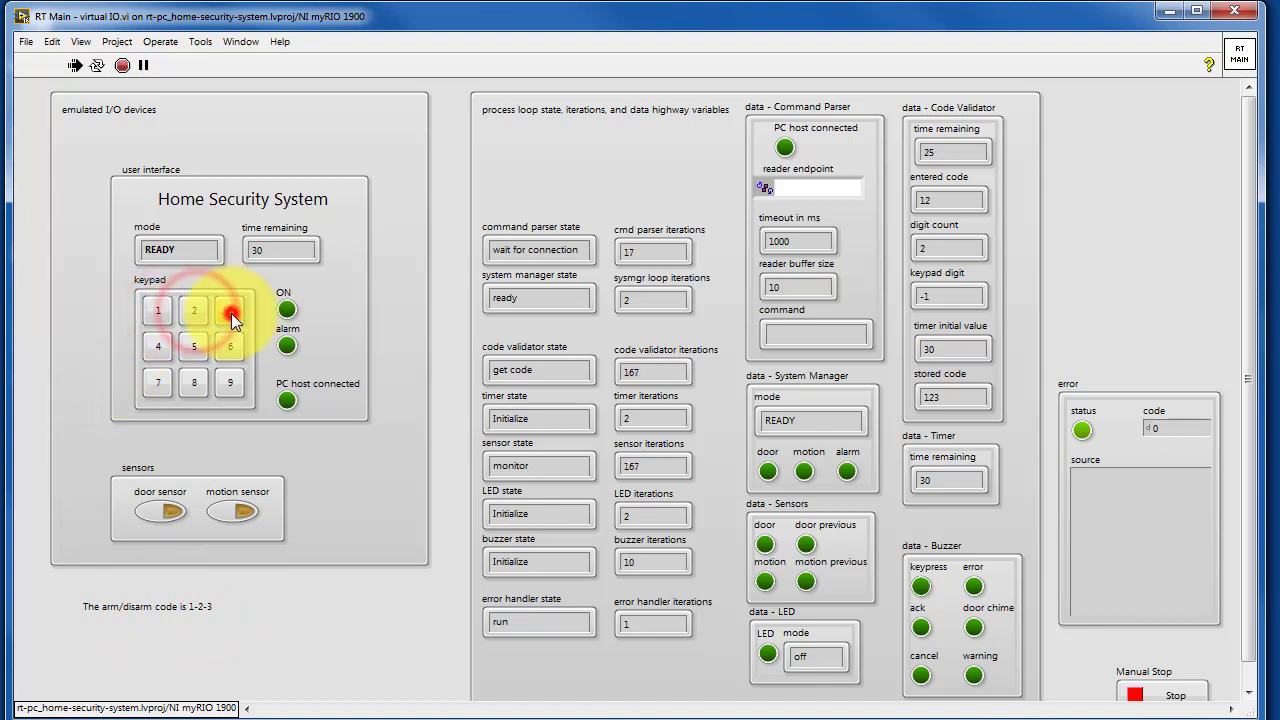
{"action": "left_click", "coordinate": [231, 313]}
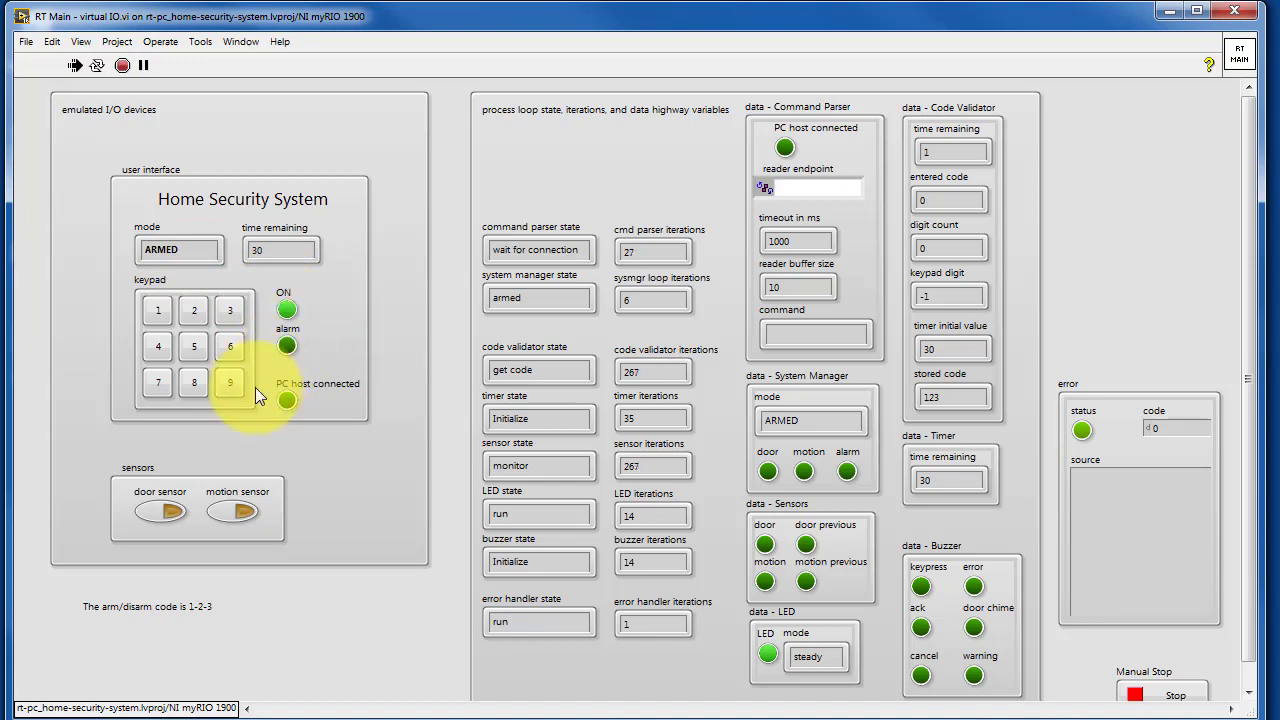
{"action": "left_click", "coordinate": [171, 511]}
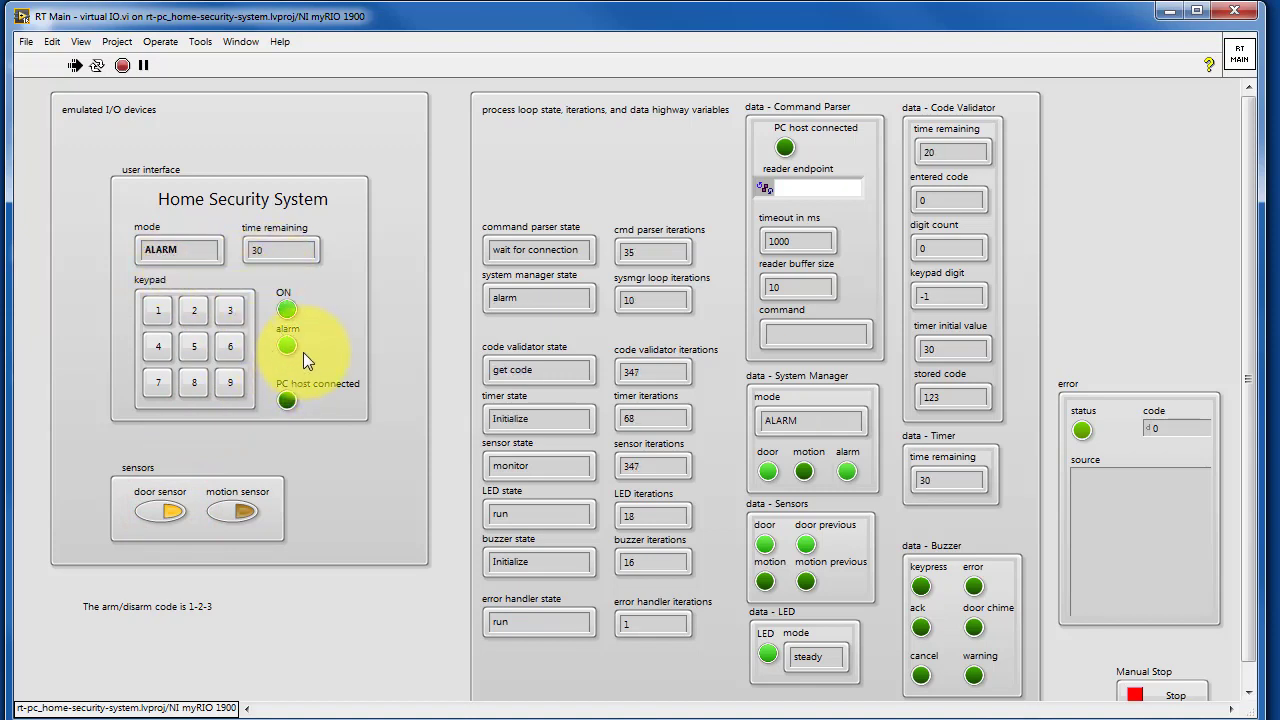
Switch the door sensor off and try the wrong code 4-8-6
{"action": "left_click", "coordinate": [176, 510]}
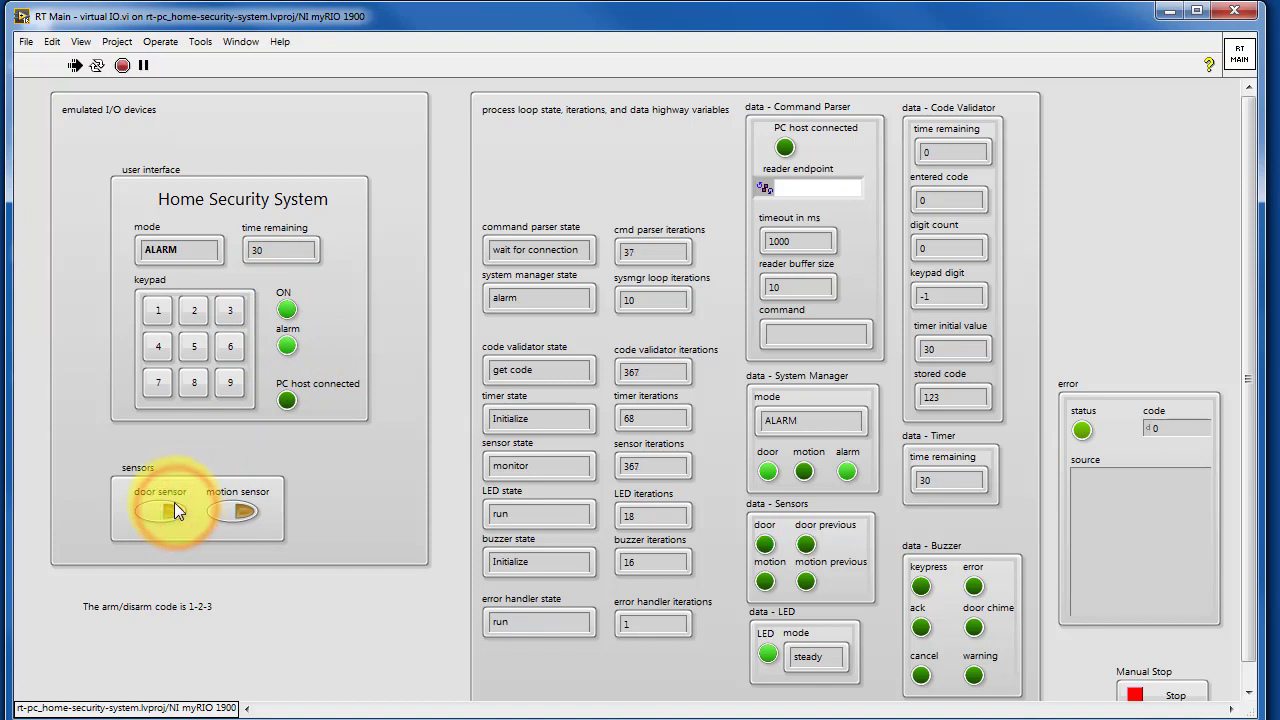
{"action": "left_click", "coordinate": [157, 347]}
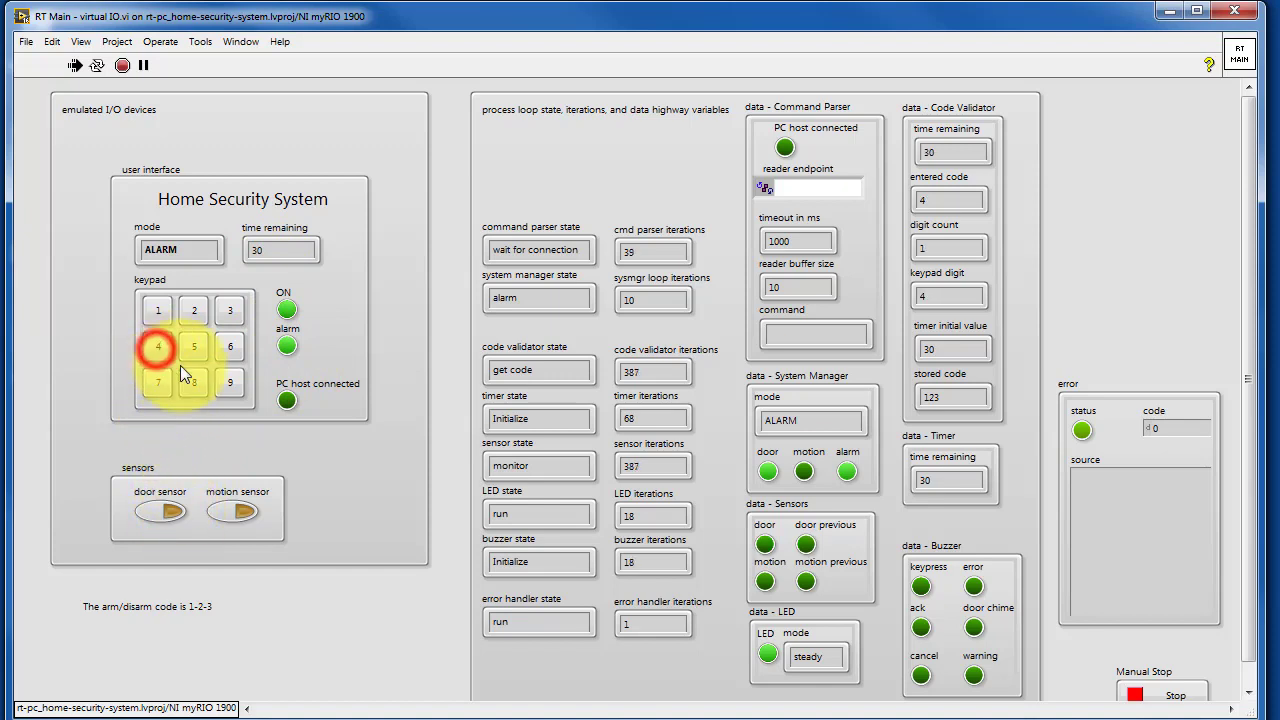
{"action": "left_click", "coordinate": [194, 382]}
{"action": "left_click", "coordinate": [230, 347]}
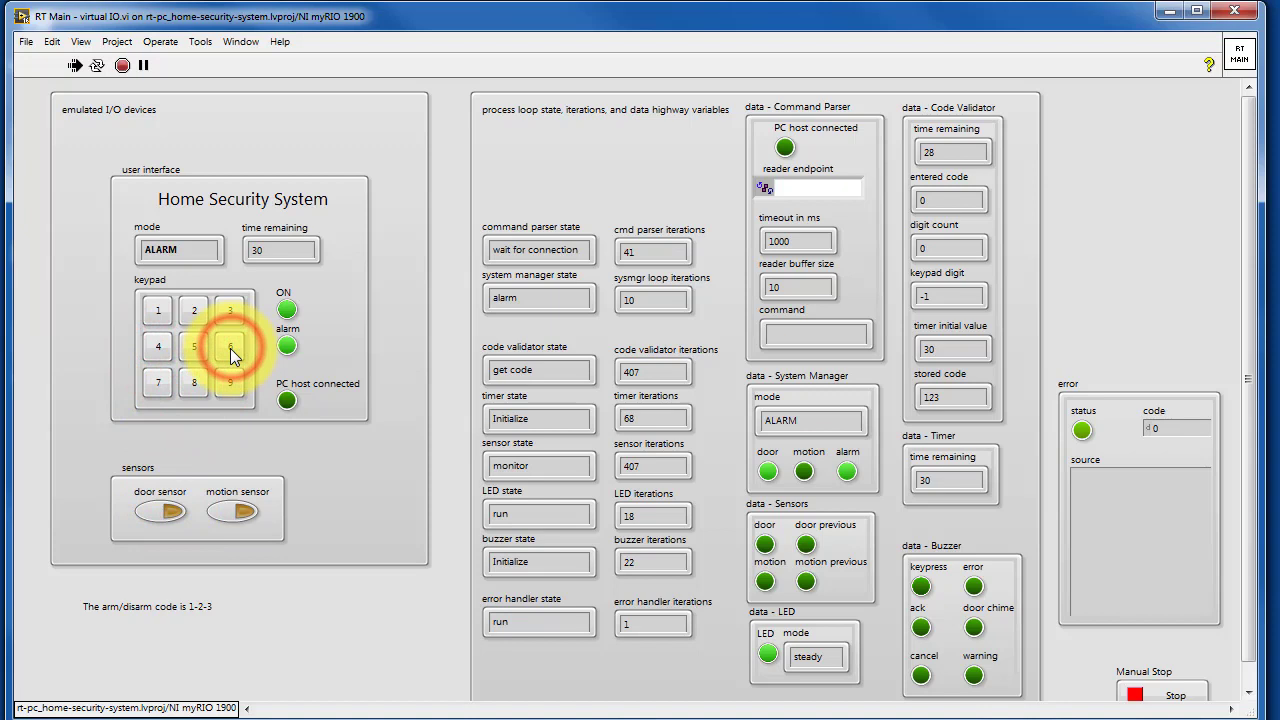
Enter 1-2-3 to disarm the alarm, returning the mode to READY
{"action": "left_click", "coordinate": [155, 313]}
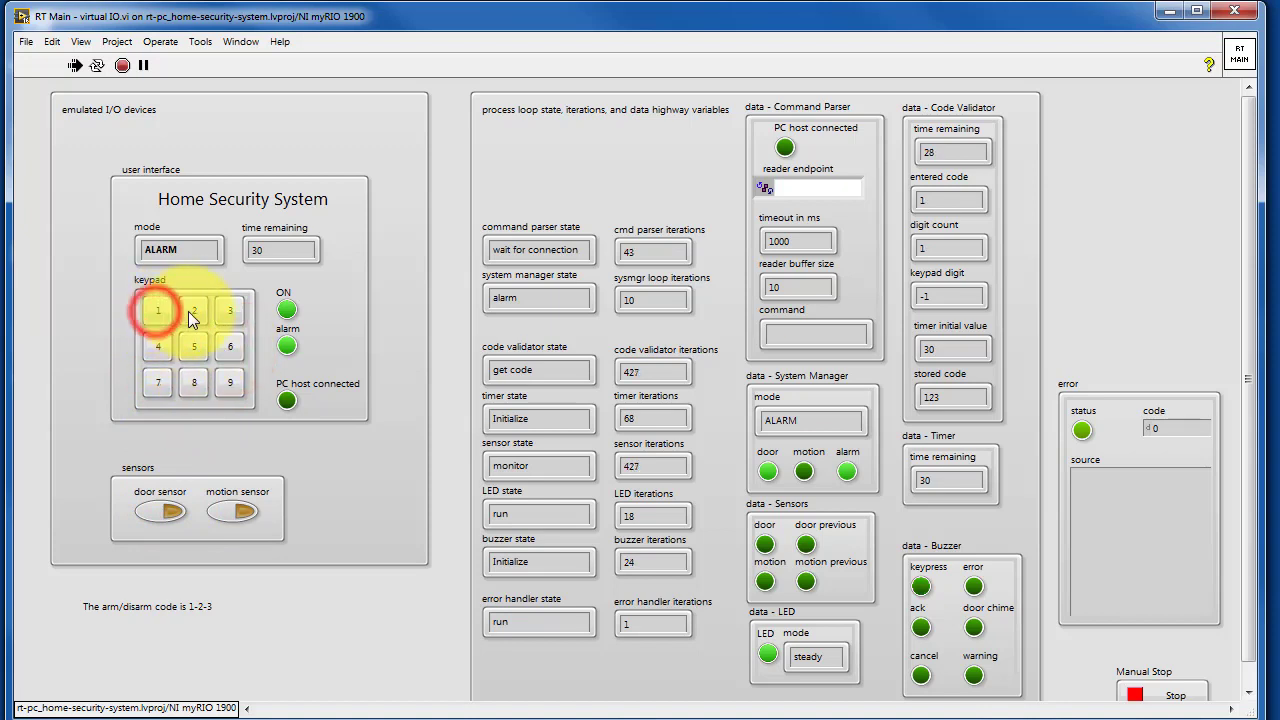
{"action": "left_click", "coordinate": [194, 312]}
{"action": "left_click", "coordinate": [230, 312]}
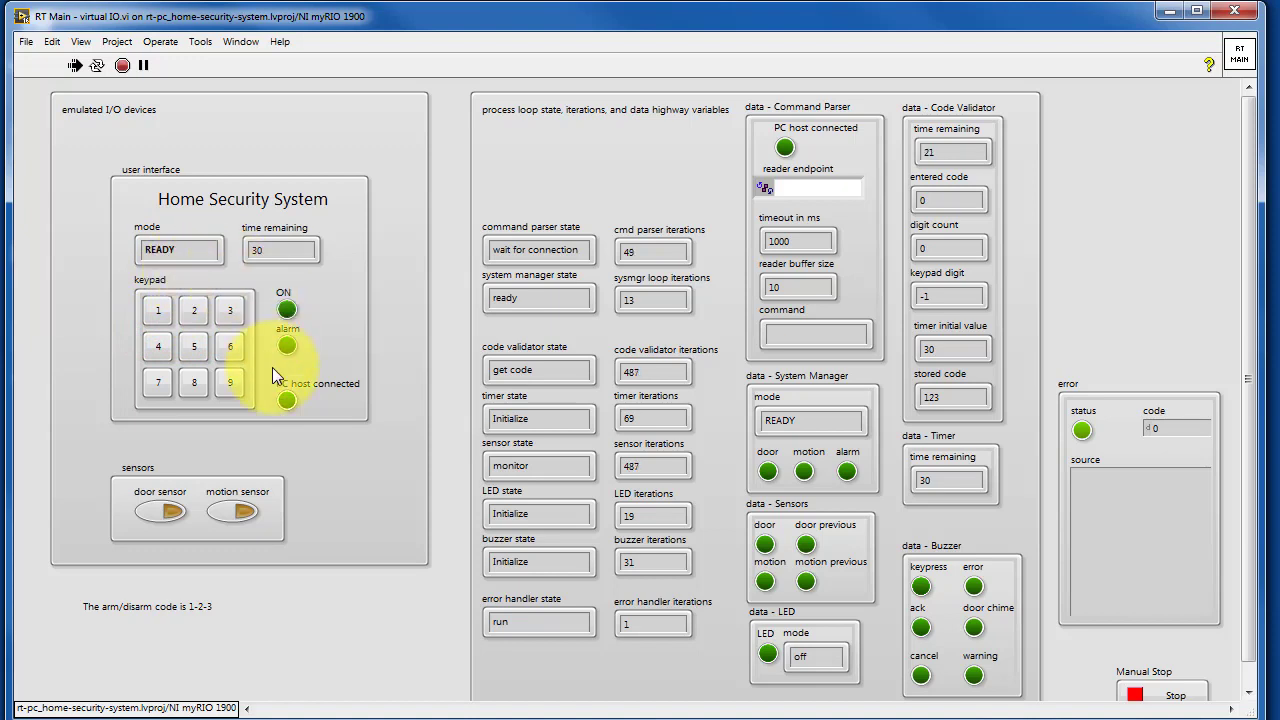
Re-arm with 1-2-3 and trip the motion sensor to trigger ALARM
{"action": "left_click", "coordinate": [156, 311]}
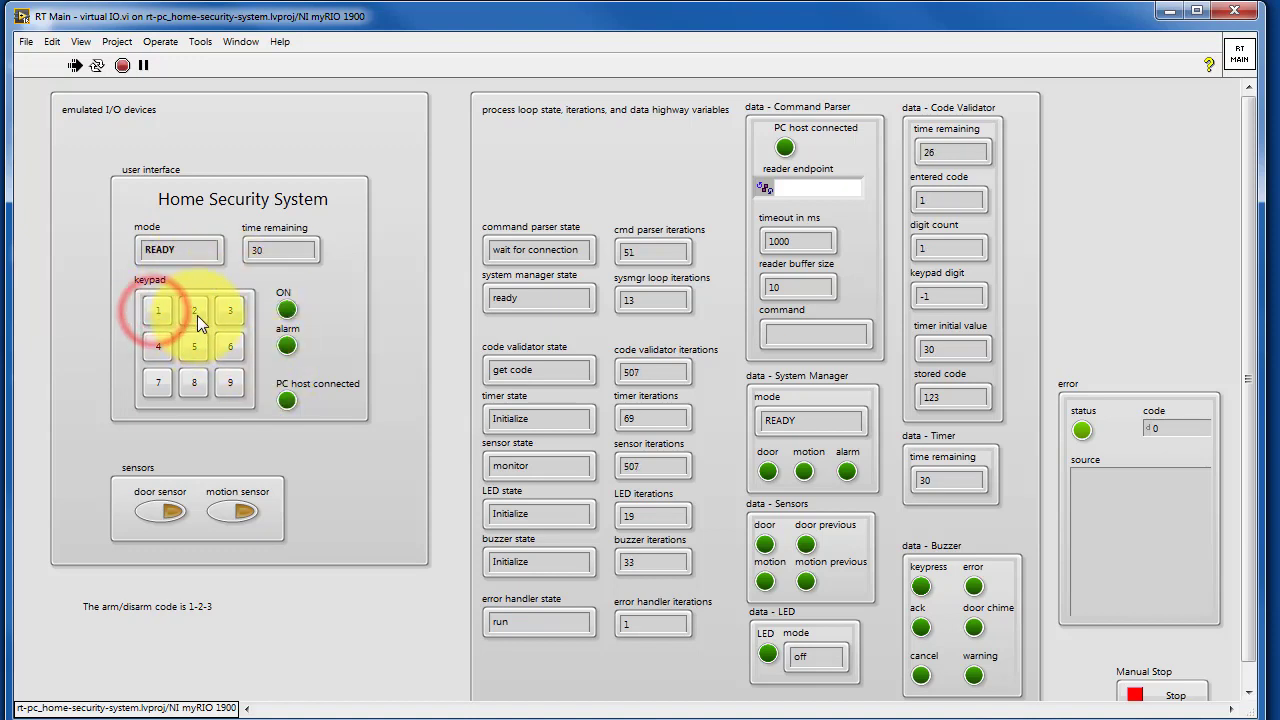
{"action": "left_click", "coordinate": [197, 315]}
{"action": "left_click", "coordinate": [229, 315]}
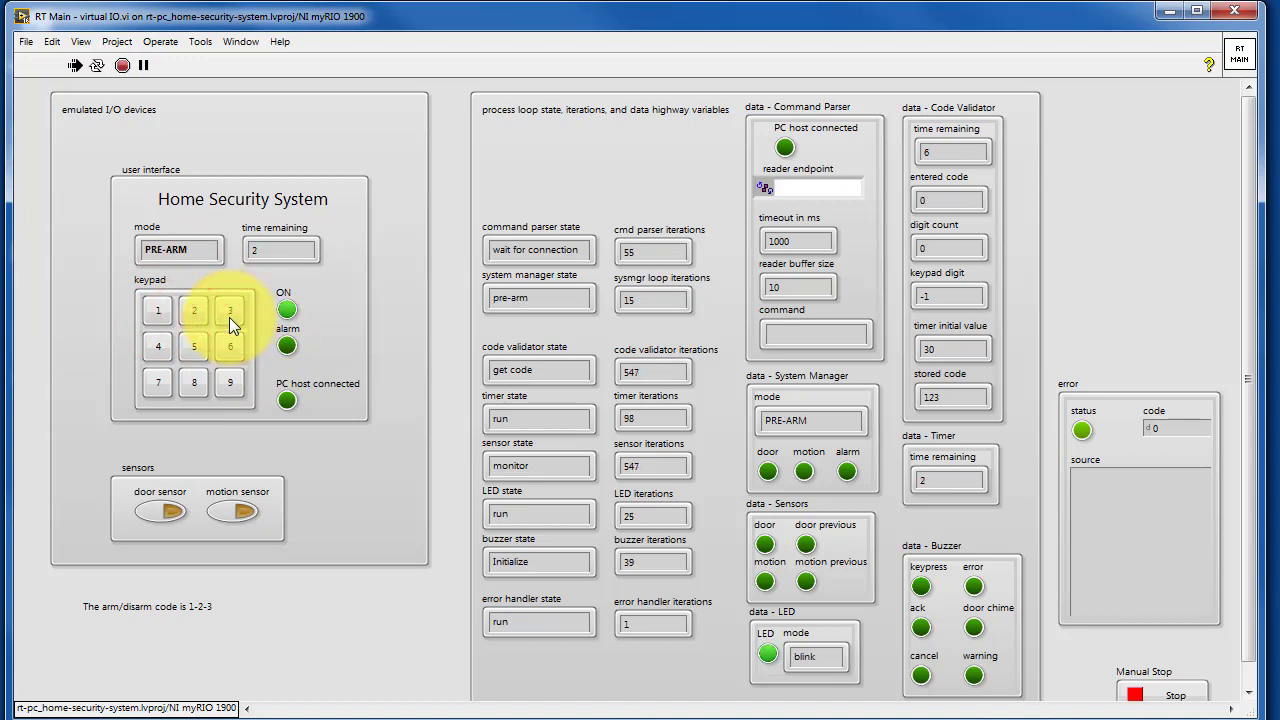
{"action": "left_click", "coordinate": [243, 509]}
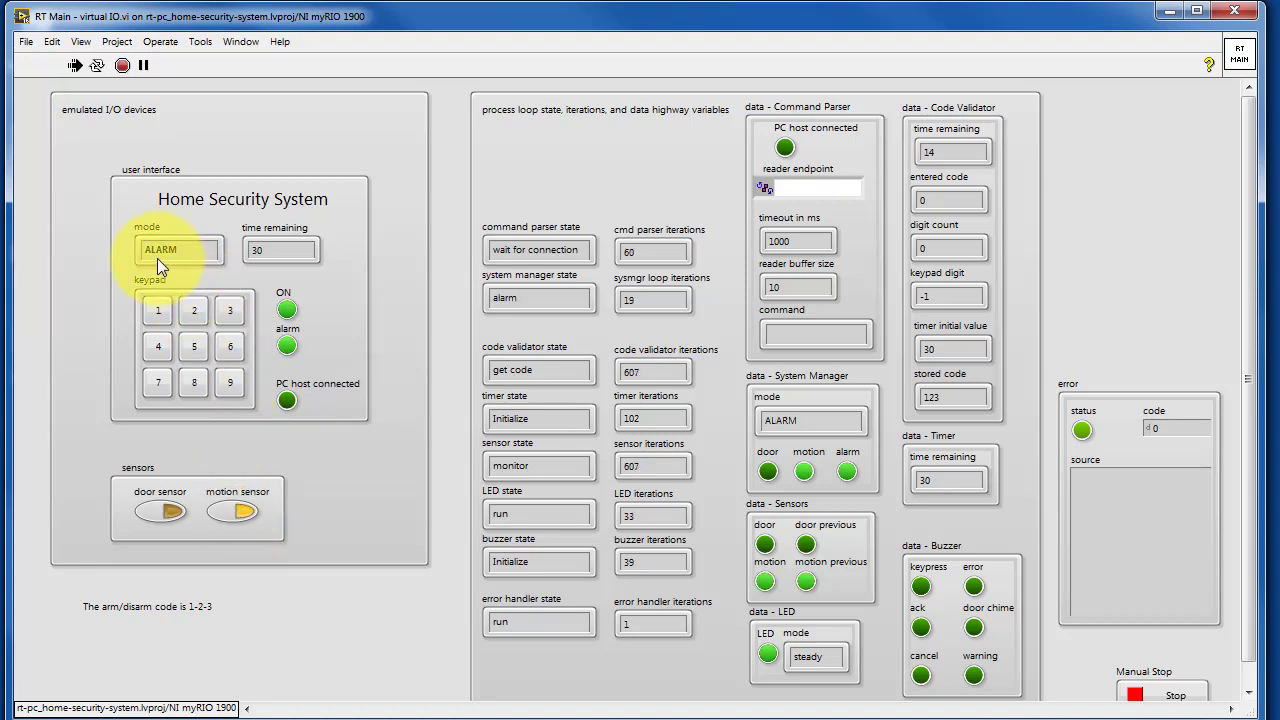
Disarm with 1-2-3, bringing the system back to READY
{"action": "left_click", "coordinate": [159, 311]}
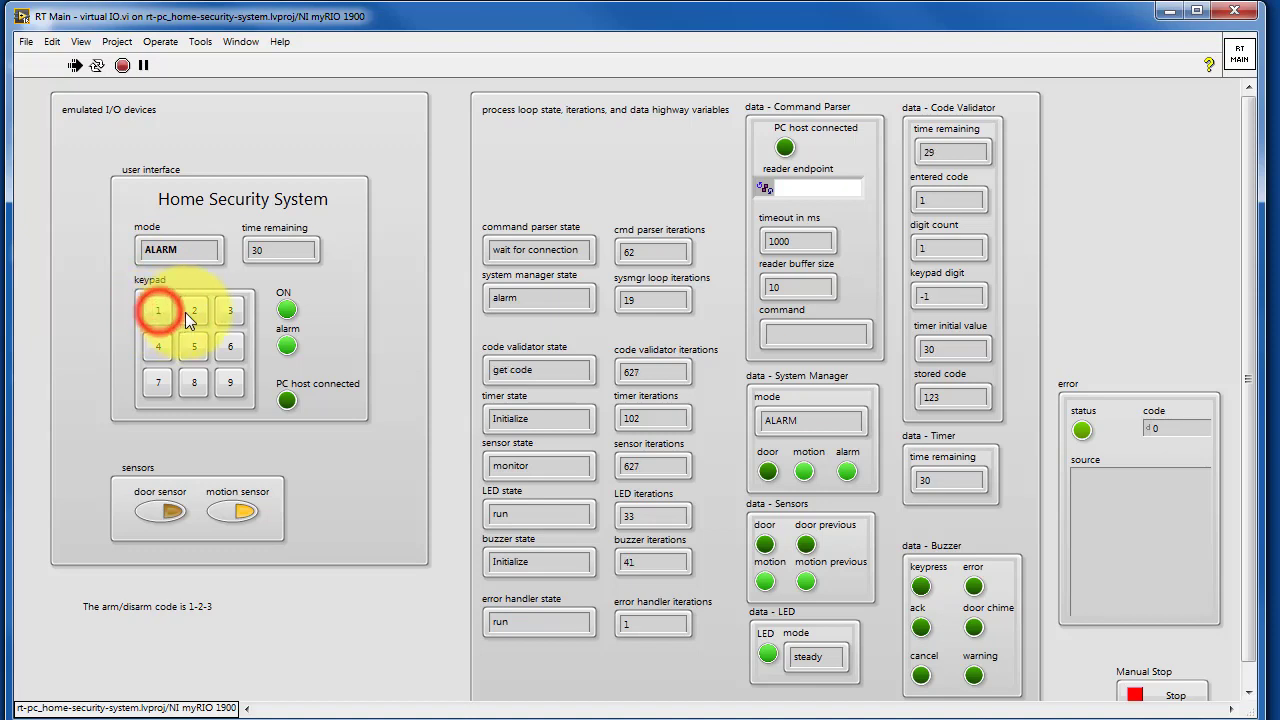
{"action": "left_click", "coordinate": [190, 310]}
{"action": "left_click", "coordinate": [226, 310]}
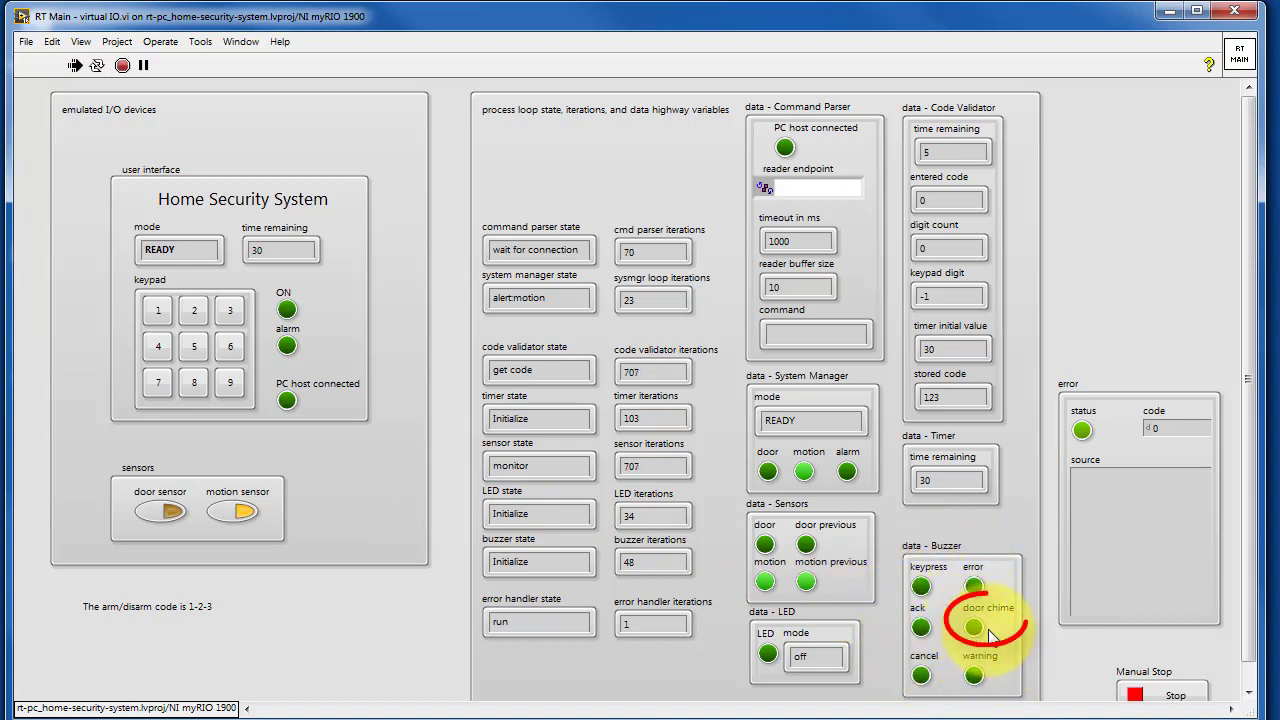
{"action": "left_click", "coordinate": [167, 509]}
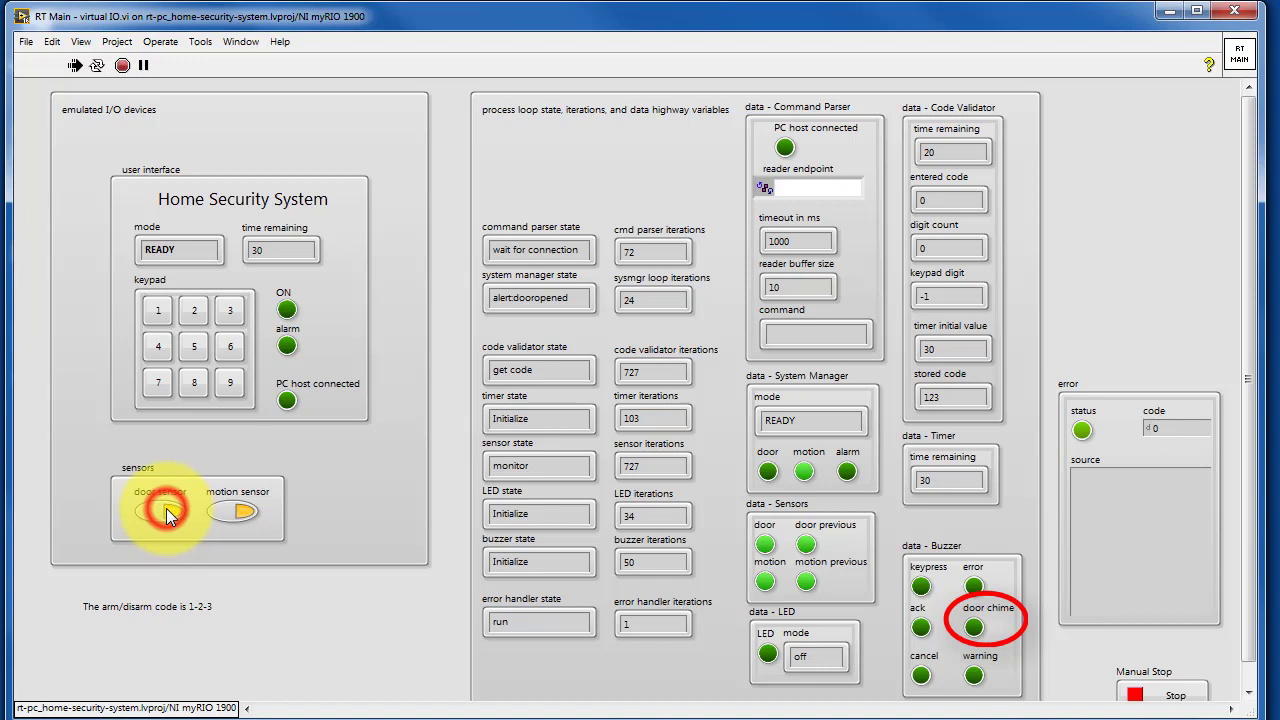
{"action": "left_click", "coordinate": [168, 510]}
{"action": "left_click", "coordinate": [168, 510]}
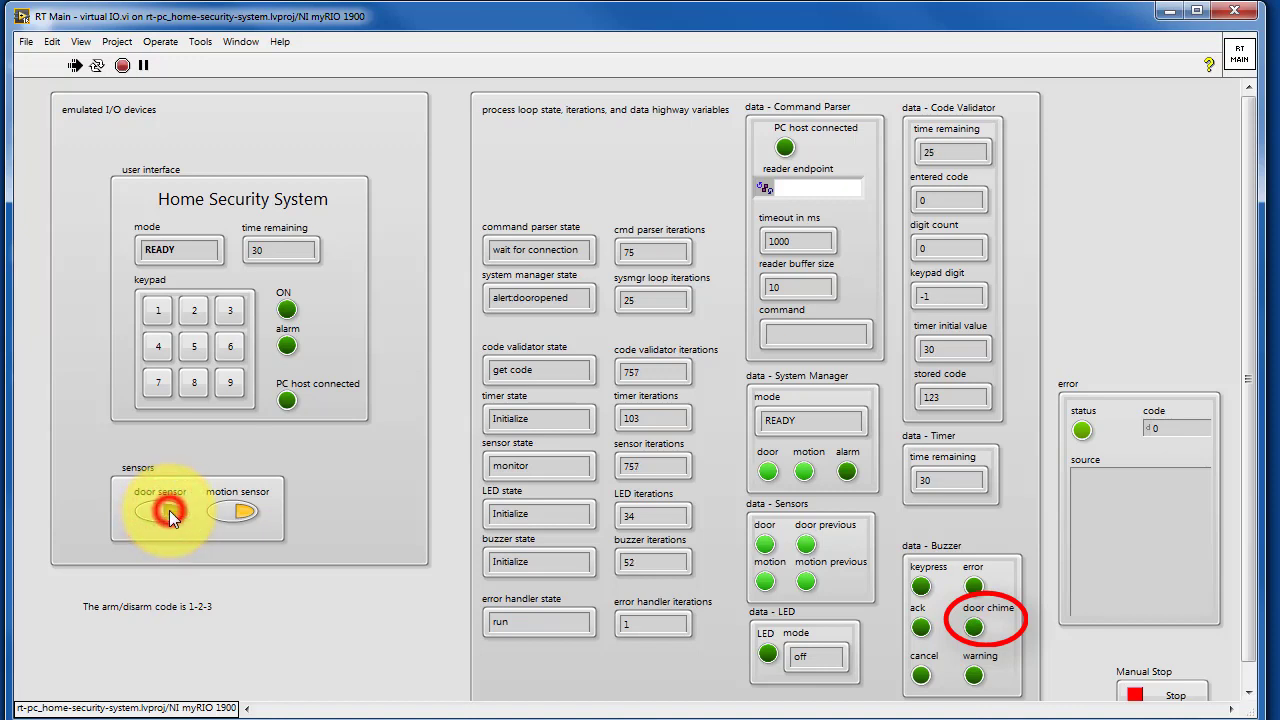
{"action": "left_click", "coordinate": [243, 512]}
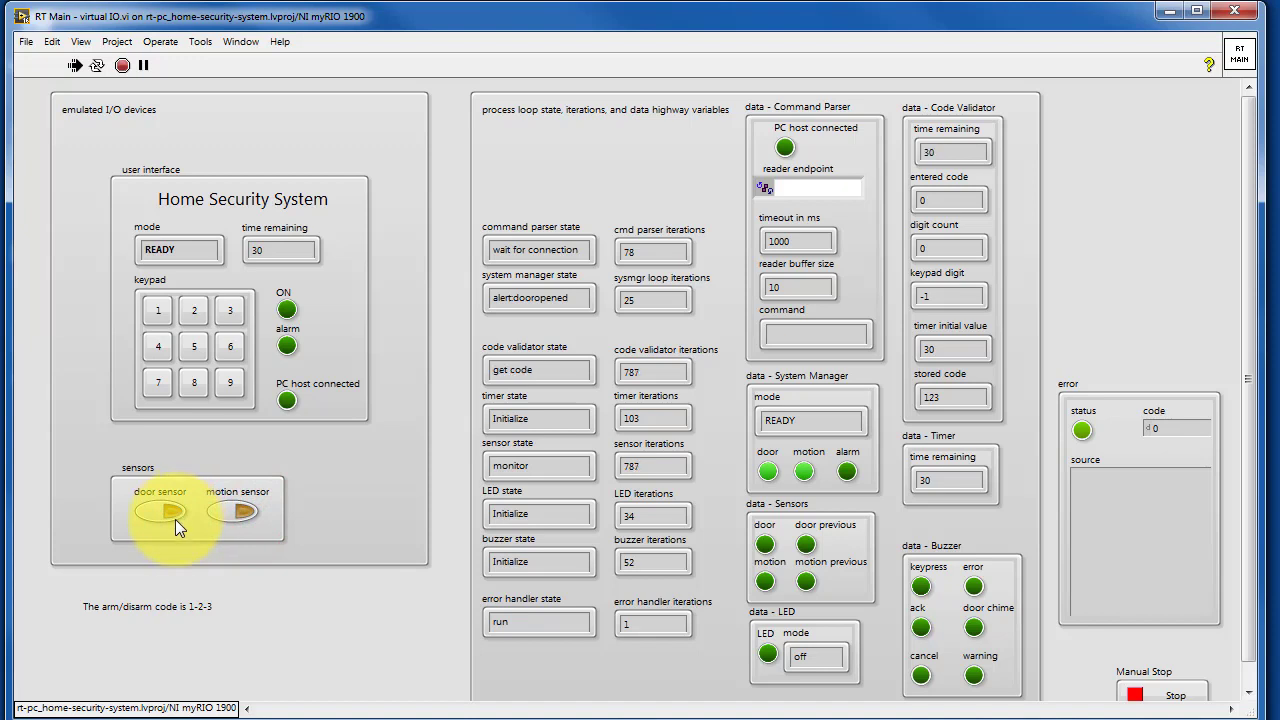
{"action": "left_click", "coordinate": [933, 598]}
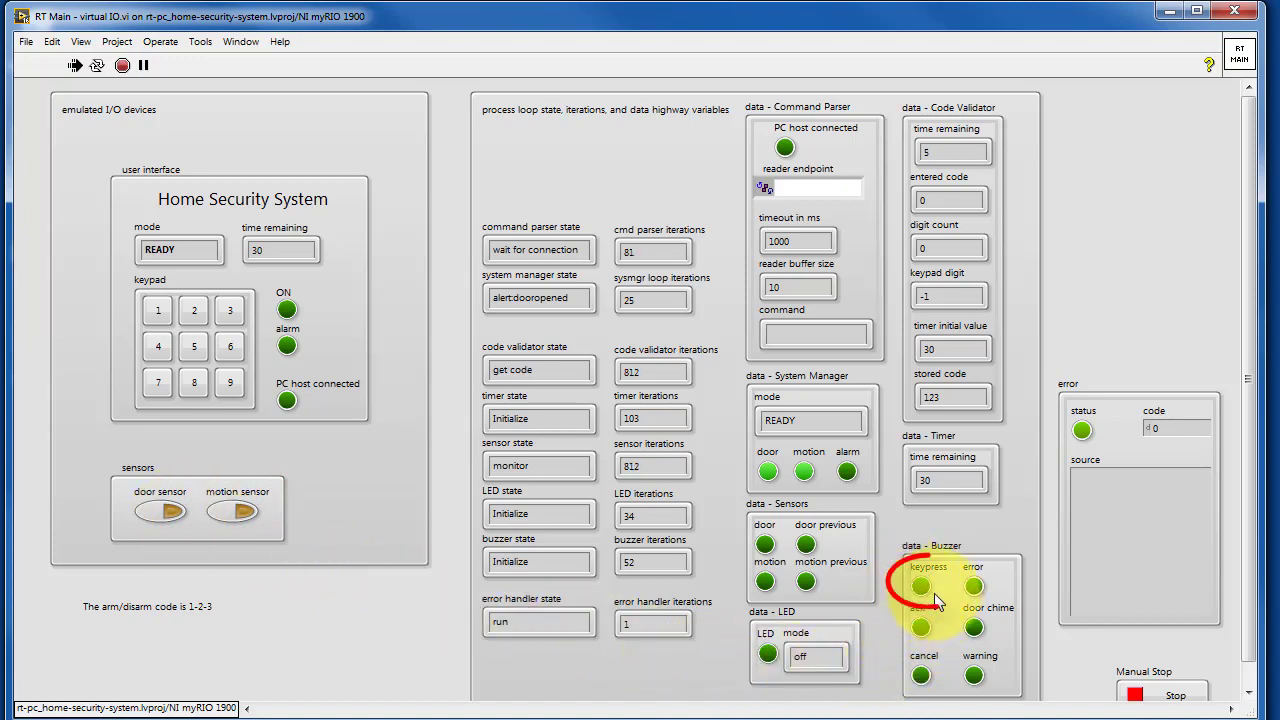
{"action": "left_click", "coordinate": [196, 344]}
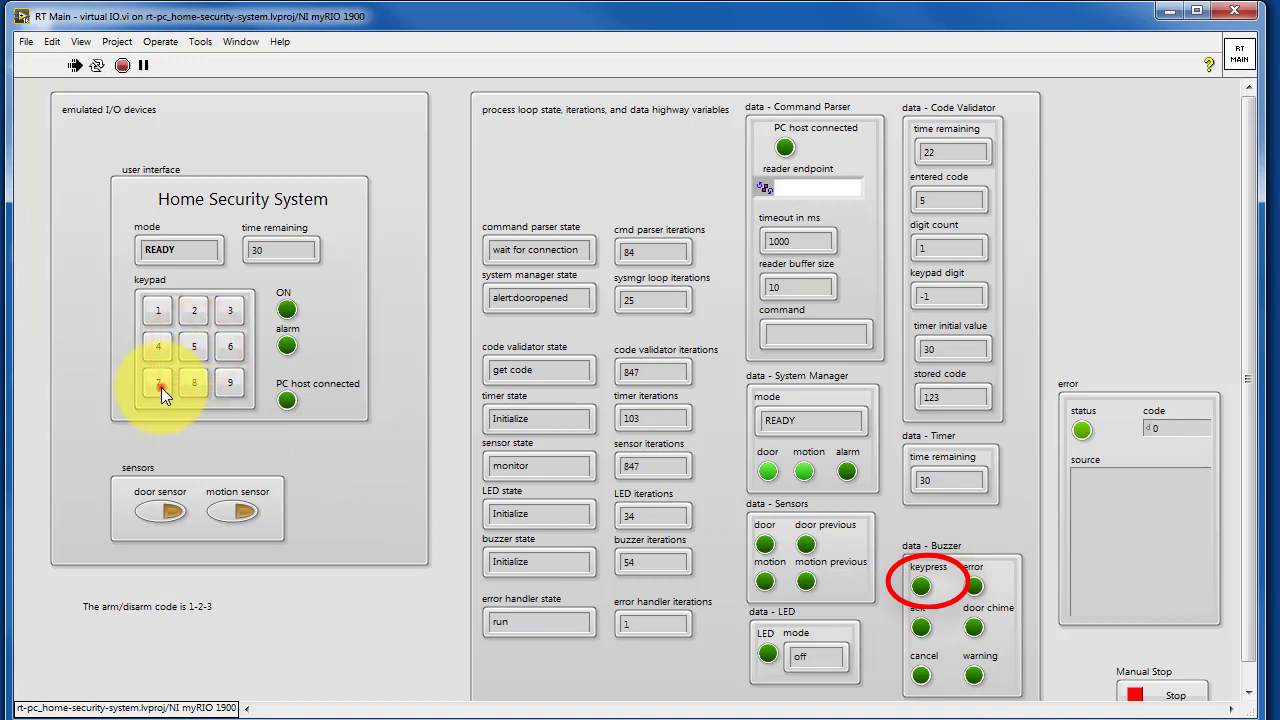
{"action": "left_click", "coordinate": [161, 386]}
{"action": "left_click", "coordinate": [230, 347]}
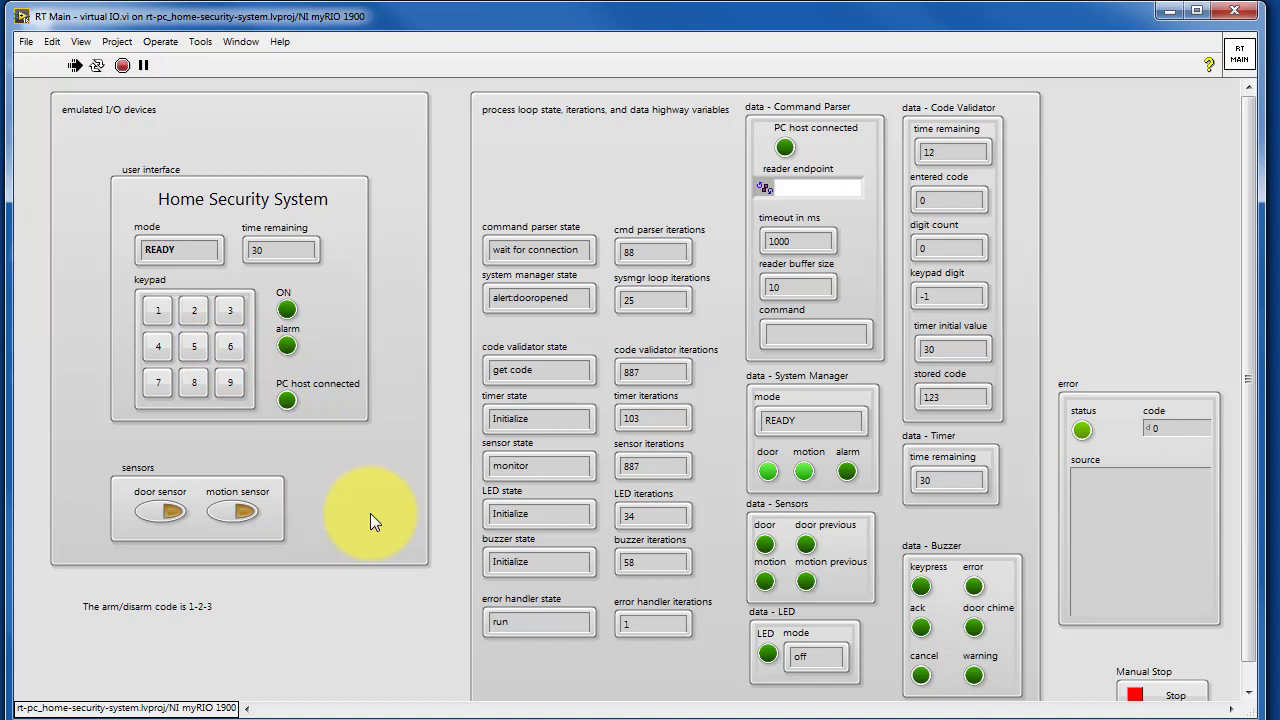
{"action": "key", "text": "ctrl+shift+e"}
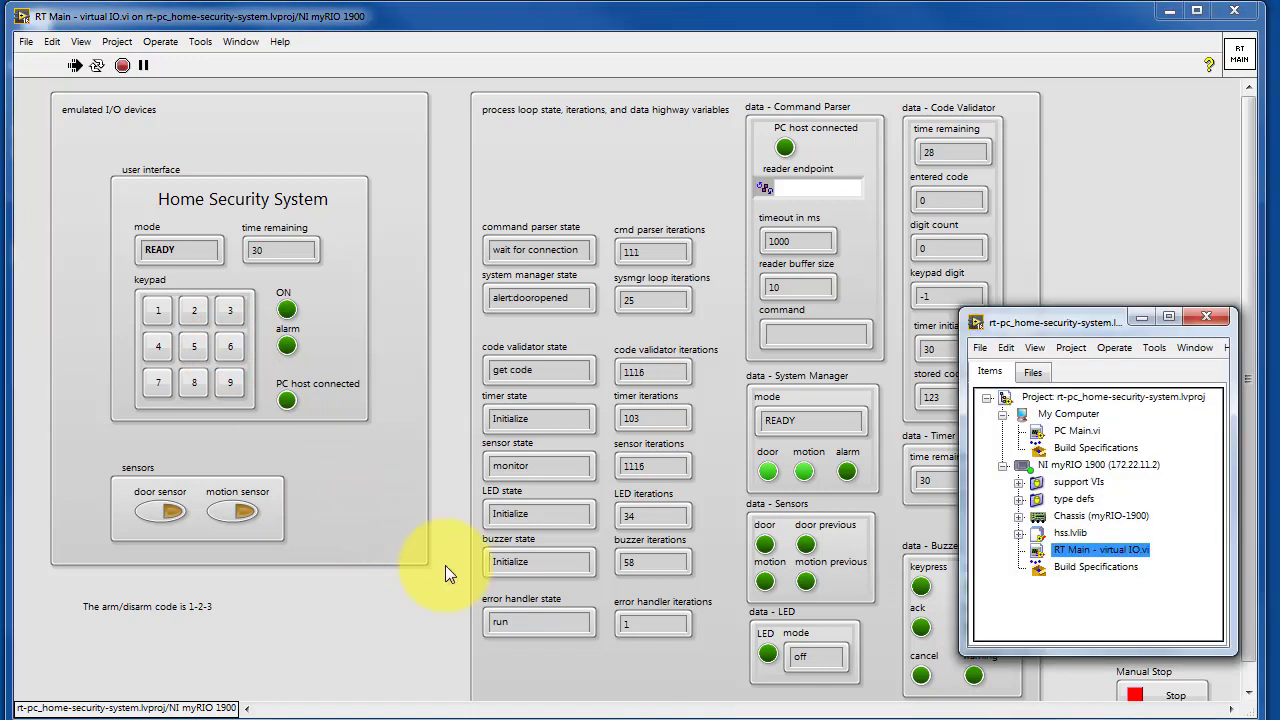
Open PC Main.vi's Remote Monitor panel and narrow the RT Main window beside it
{"action": "left_click", "coordinate": [1076, 430]}
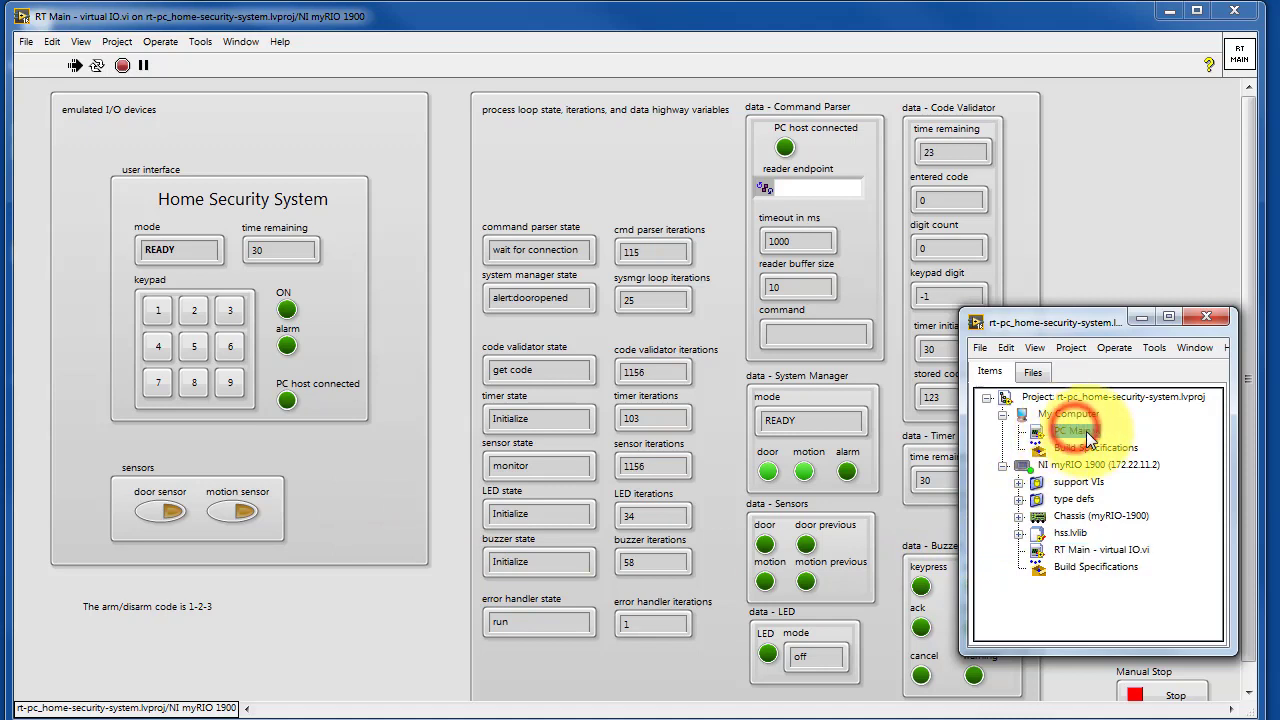
{"action": "double_click", "coordinate": [1085, 432]}
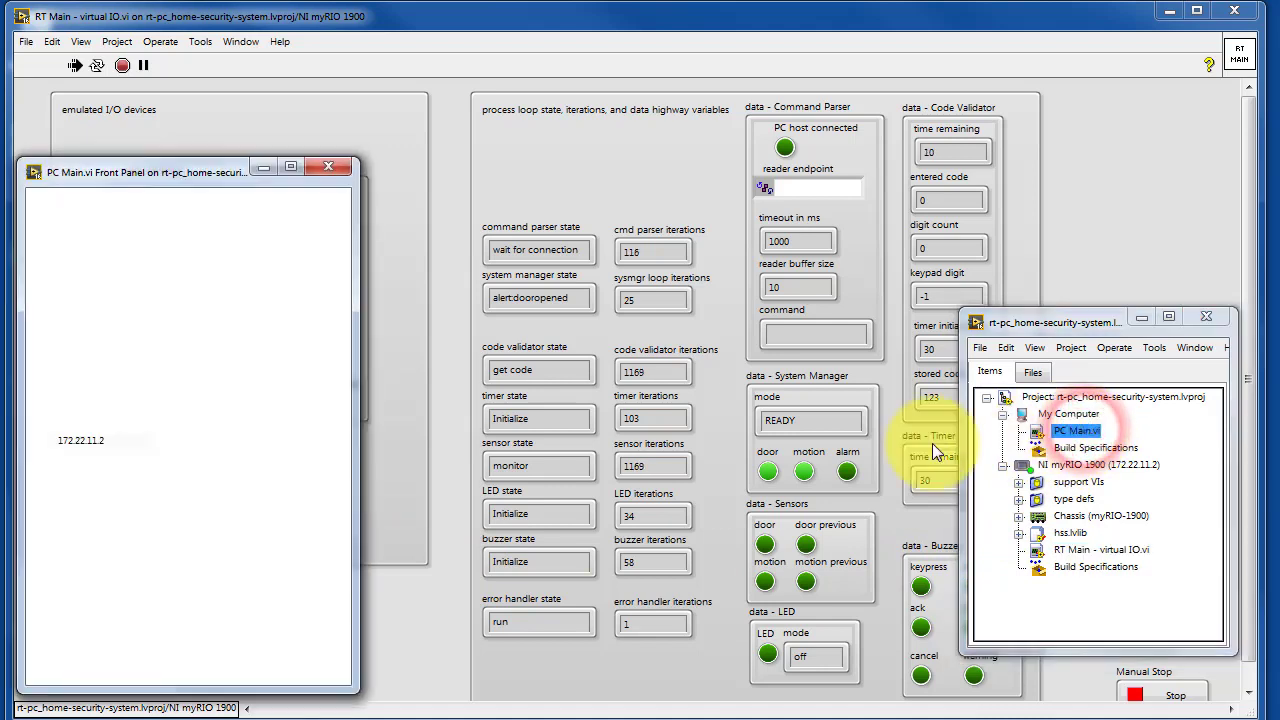
{"action": "left_click_drag", "start_coordinate": [172, 173], "coordinate": [612, 143]}
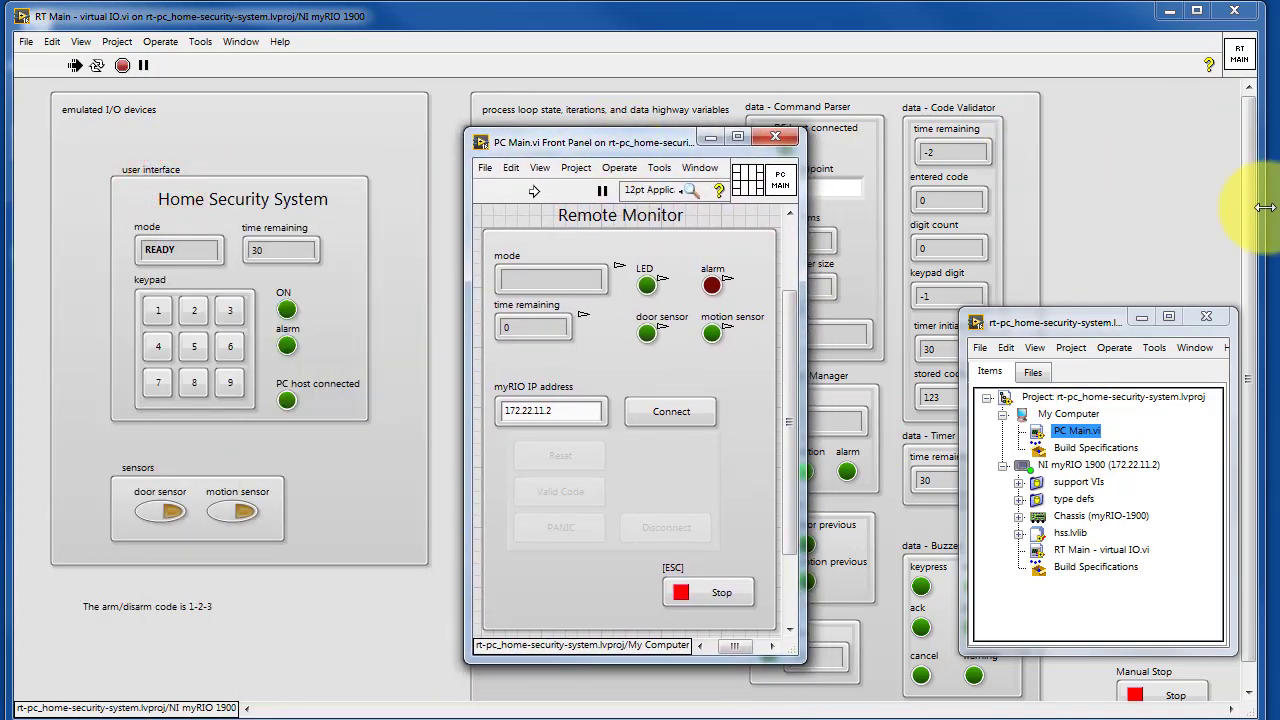
{"action": "mouse_move", "coordinate": [1258, 205]}
{"action": "left_mouse_down"}
{"action": "mouse_move", "coordinate": [669, 201]}
{"action": "mouse_move", "coordinate": [467, 226]}
{"action": "left_mouse_up"}
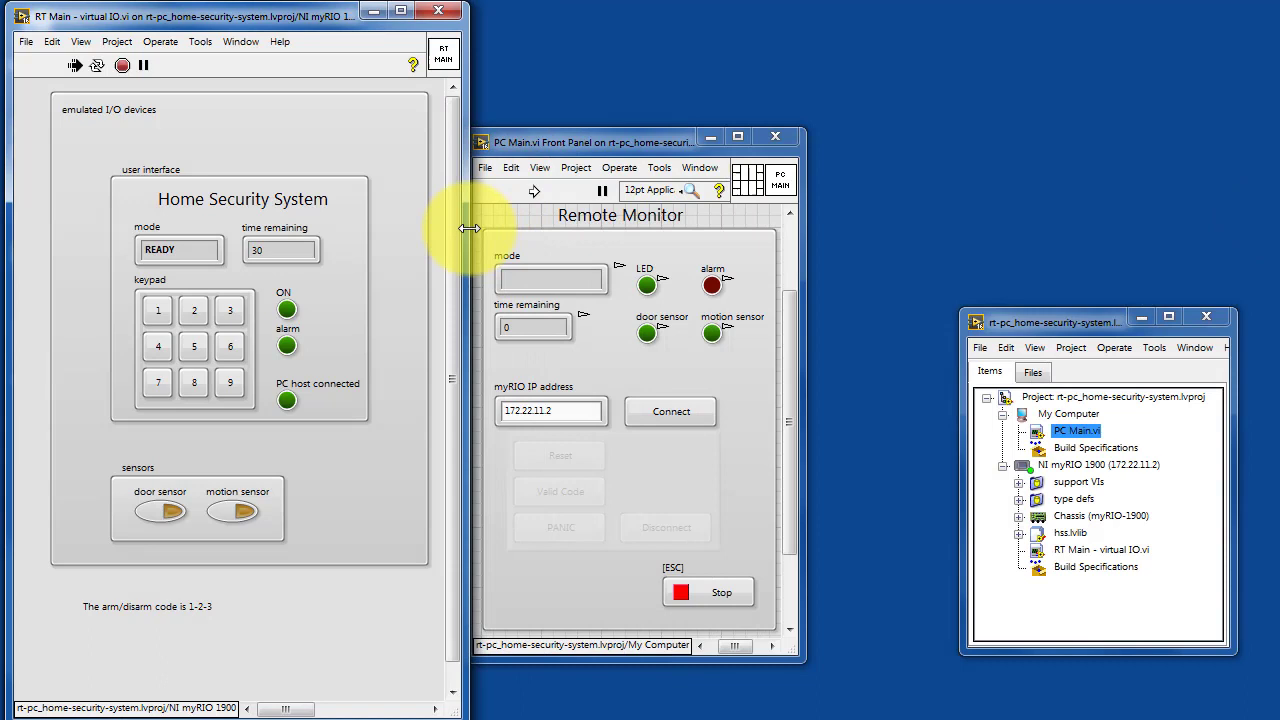
Position the Remote Monitor window and start PC Main running
{"action": "left_click", "coordinate": [576, 143]}
{"action": "left_click_drag", "start_coordinate": [619, 139], "coordinate": [649, 71]}
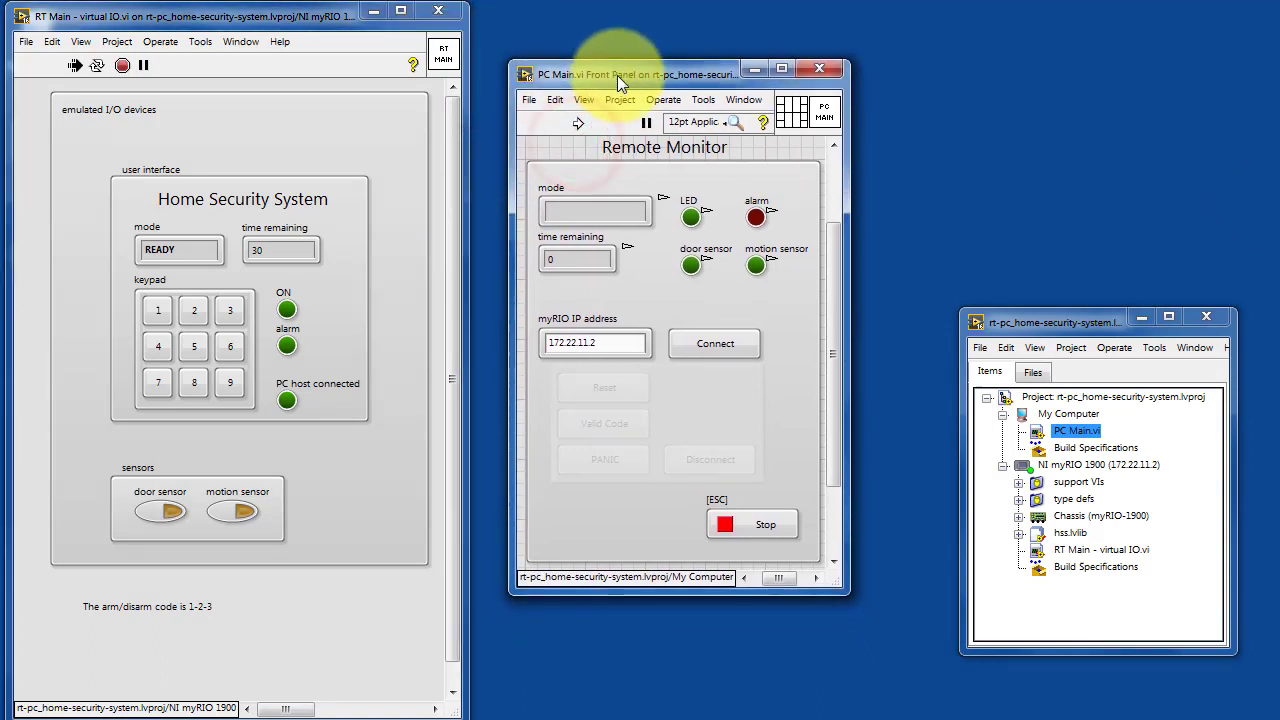
{"action": "left_click", "coordinate": [640, 156]}
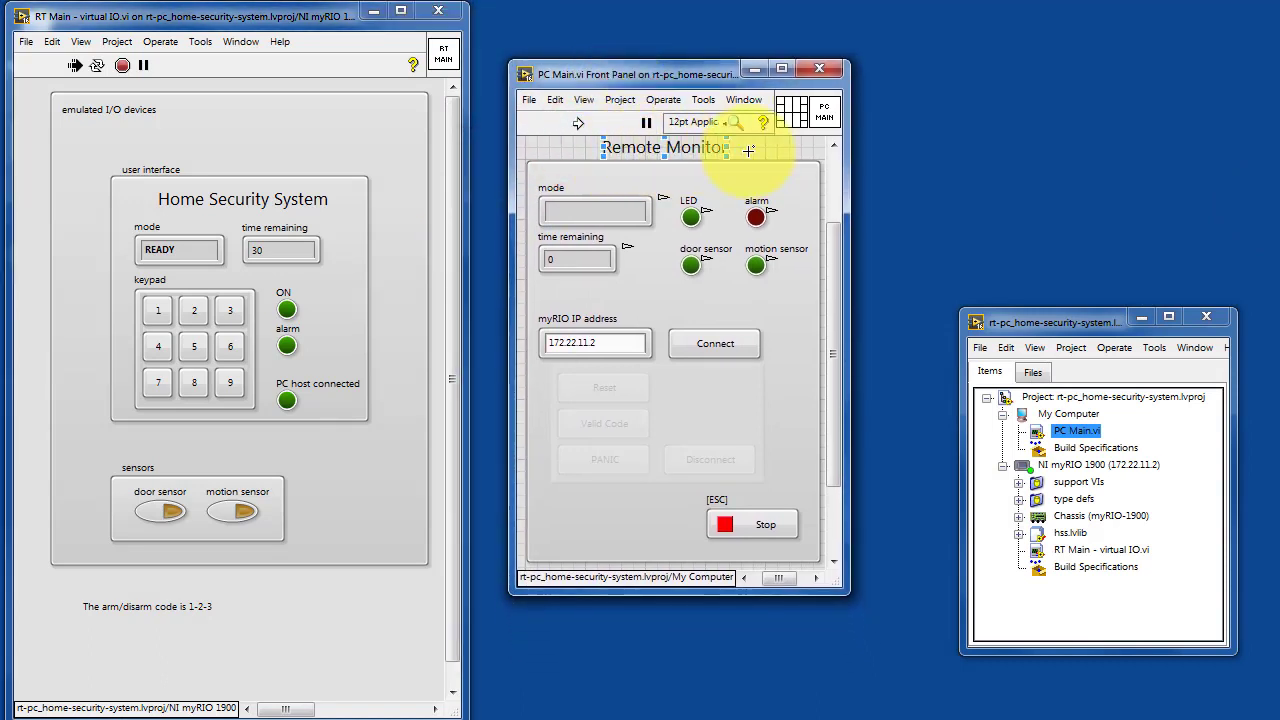
{"action": "left_click", "coordinate": [576, 122]}
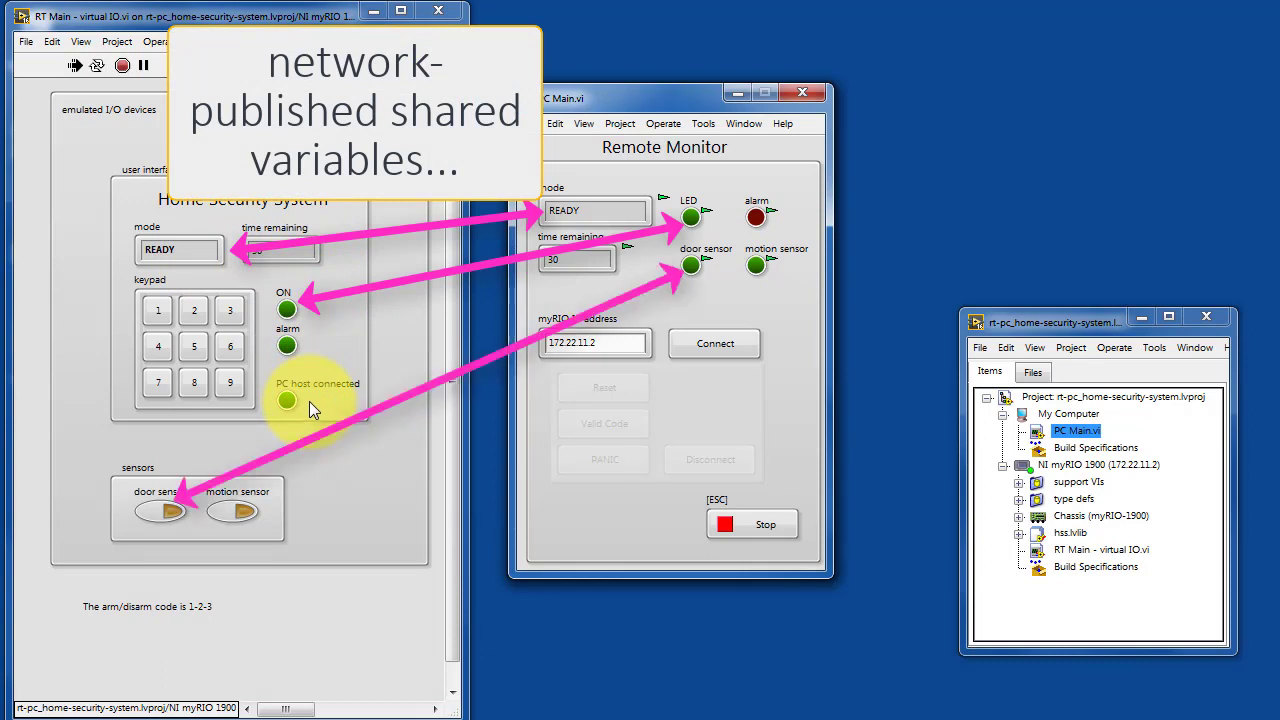
Turn on the motion and door sensors on RT Main
{"action": "left_click", "coordinate": [241, 508]}
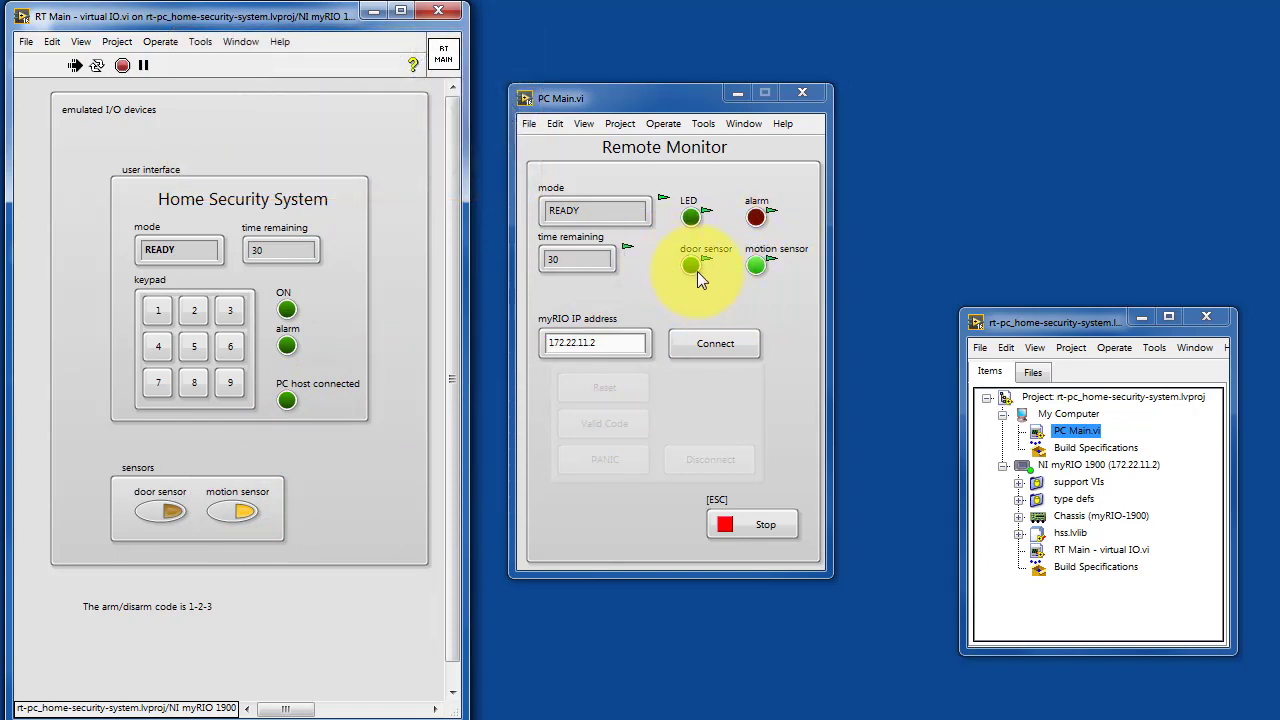
{"action": "left_click", "coordinate": [167, 511]}
Turn both sensors back off and connect the Remote Monitor to the myRIO at 172.22.11.2
{"action": "left_click", "coordinate": [168, 511]}
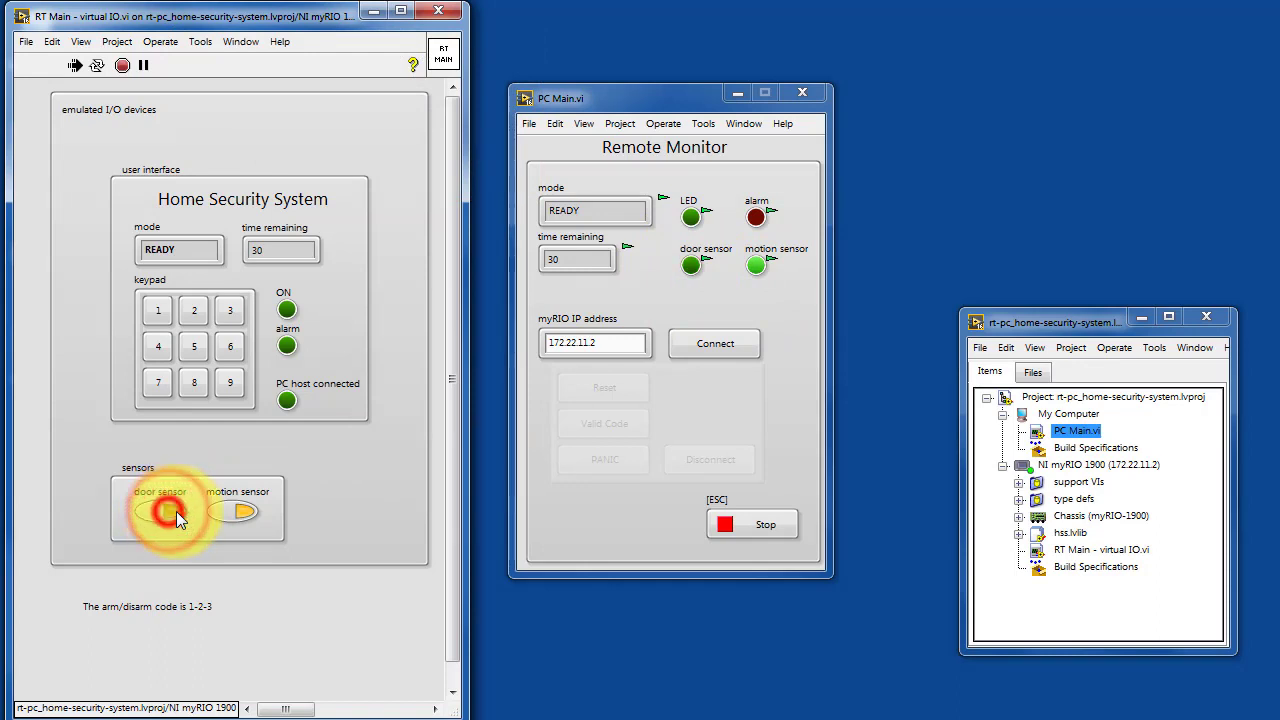
{"action": "left_click", "coordinate": [245, 509]}
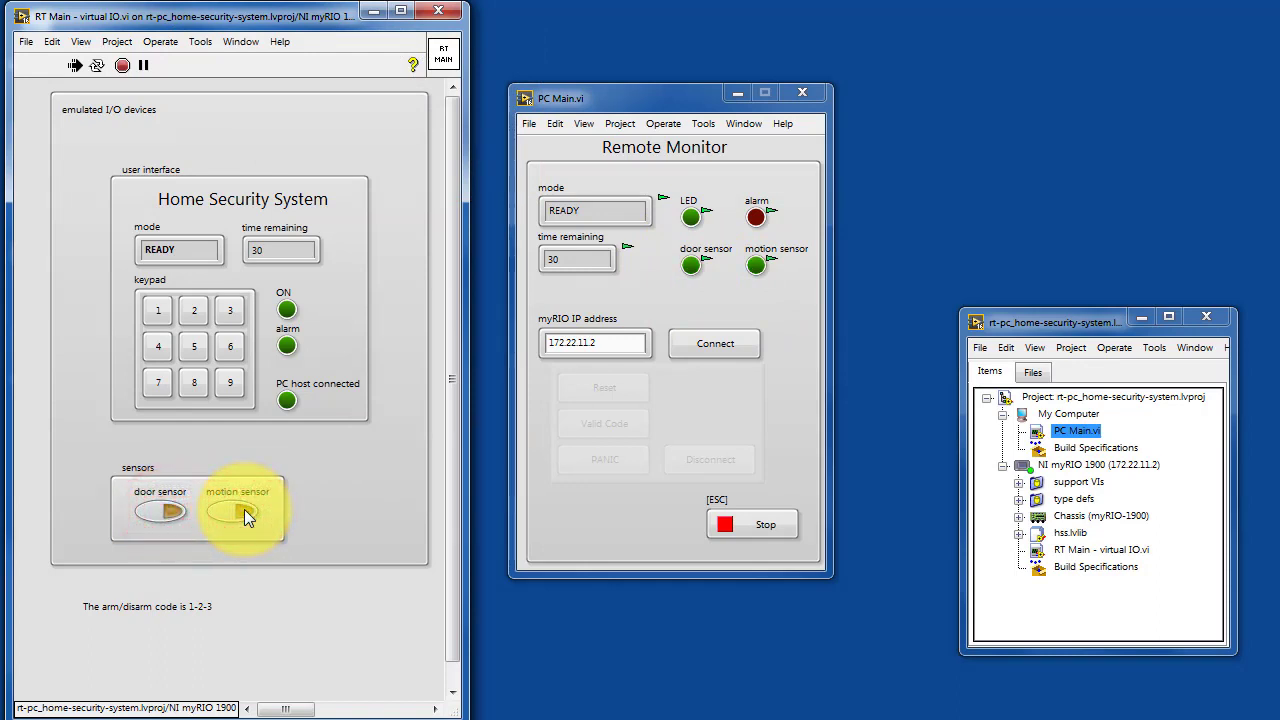
{"action": "left_click", "coordinate": [723, 339]}
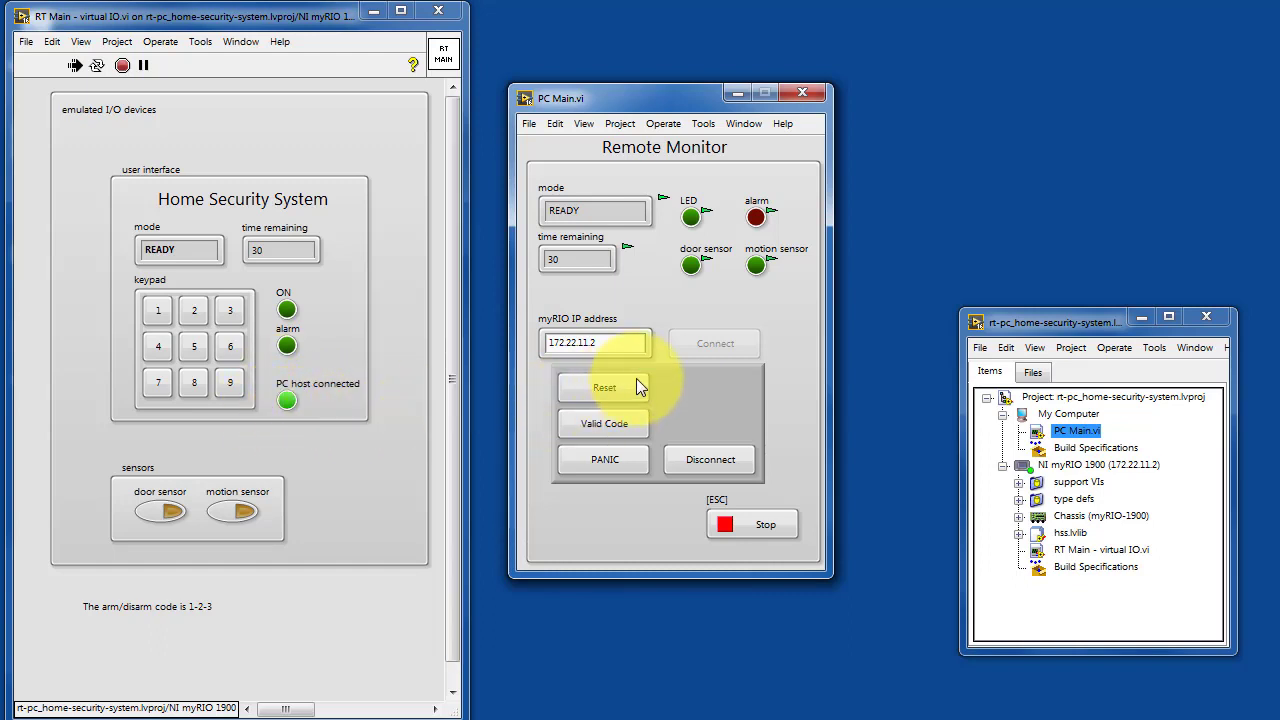
Reconnect the Remote Monitor, then send Valid Code twice to arm and disarm remotely
{"action": "left_click", "coordinate": [703, 460]}
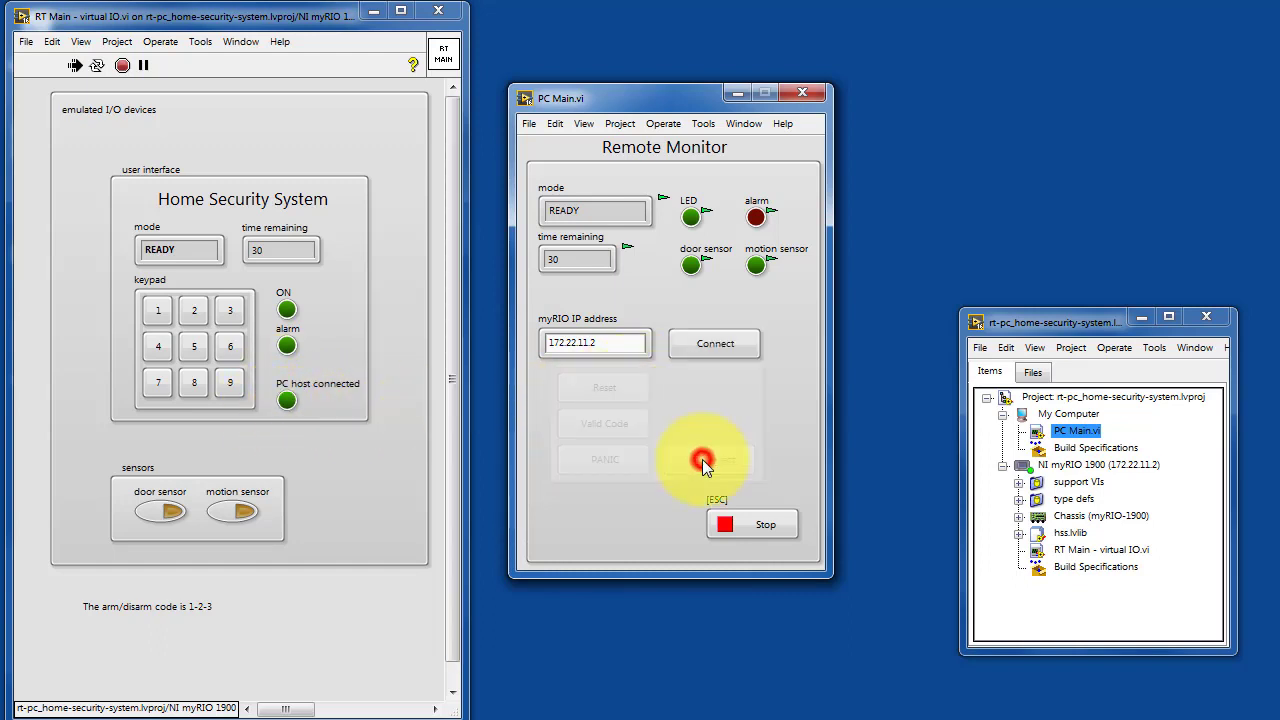
{"action": "left_click", "coordinate": [715, 346]}
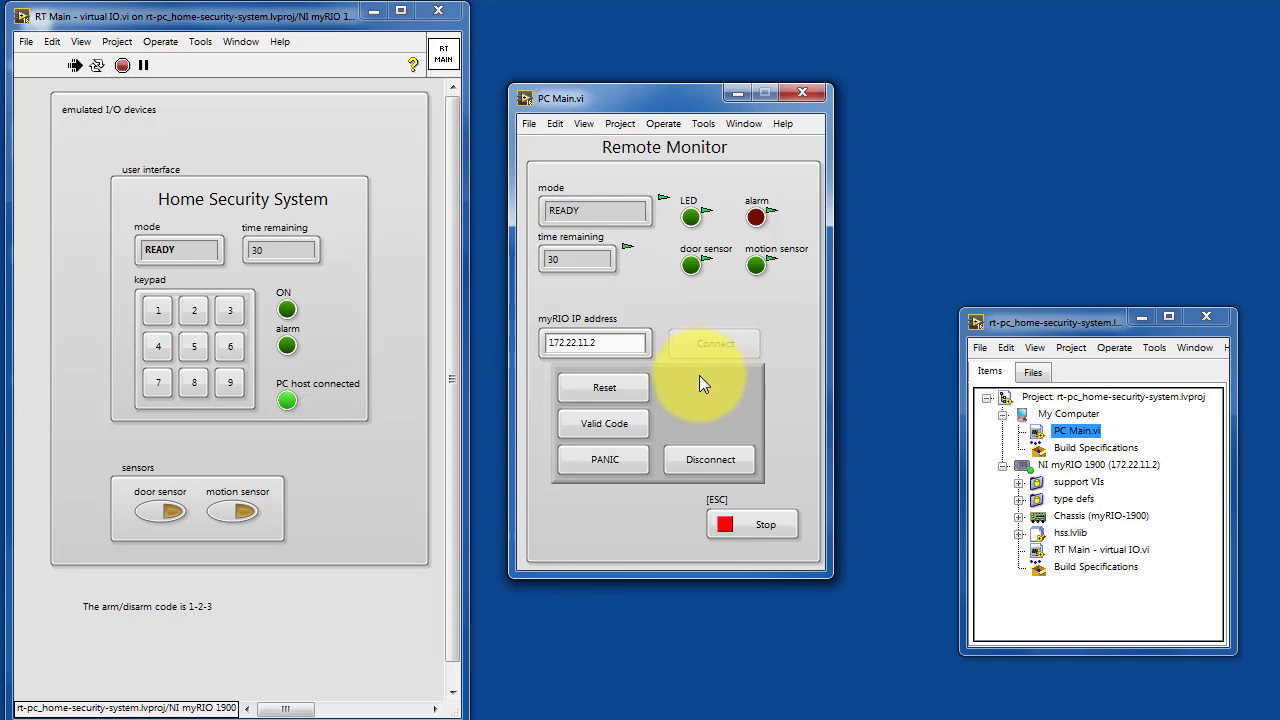
{"action": "left_click", "coordinate": [605, 429]}
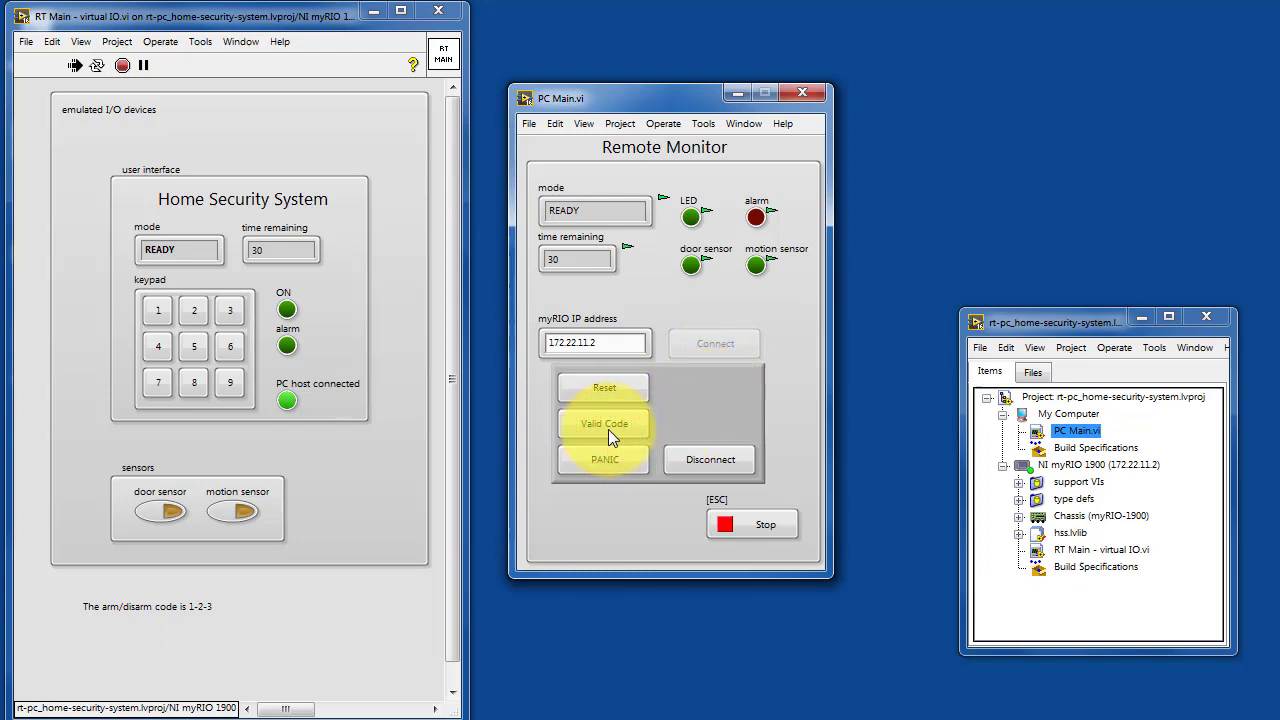
{"action": "left_click", "coordinate": [605, 421]}
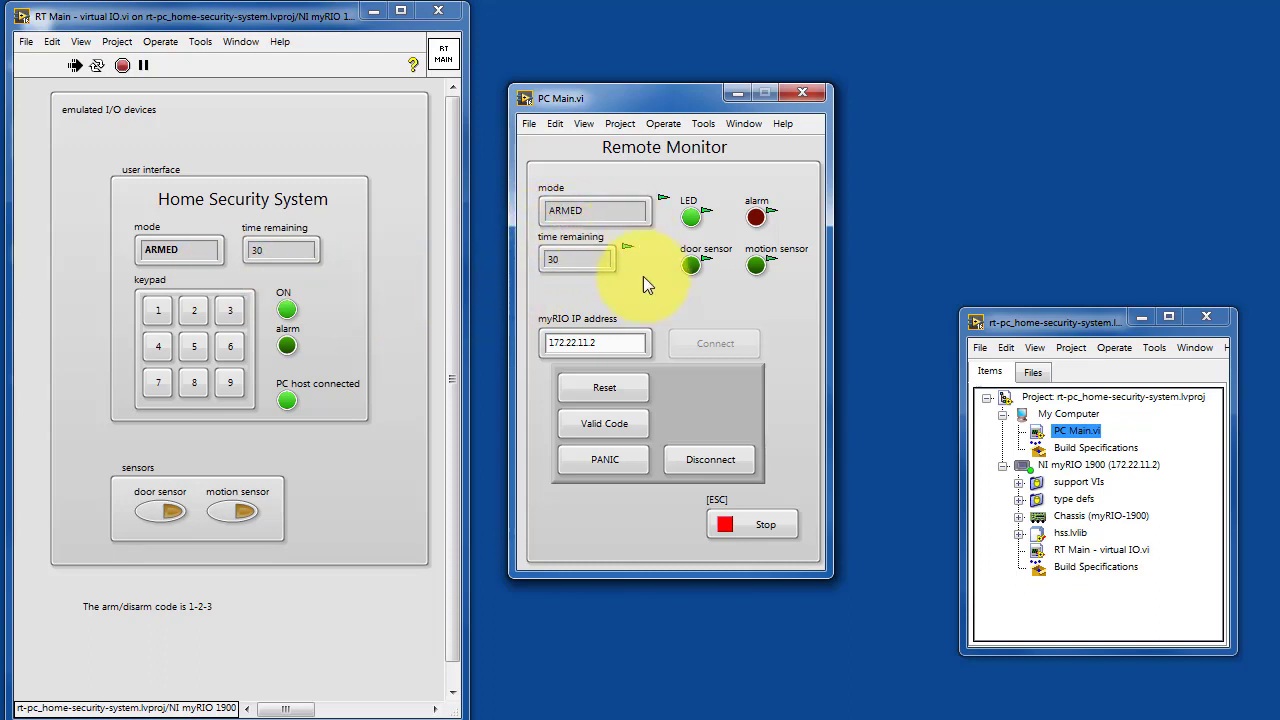
{"action": "left_click", "coordinate": [635, 423]}
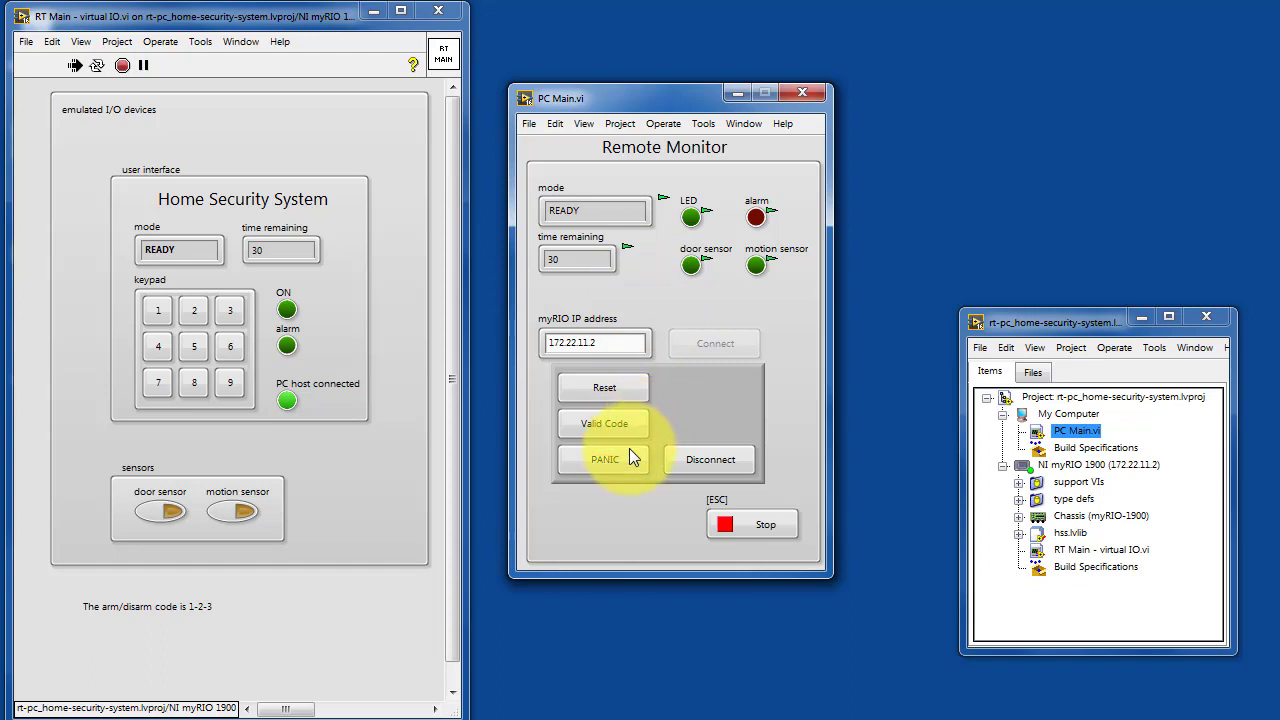
Trigger a remote PANIC alarm, reset it to READY, and disconnect
{"action": "left_click", "coordinate": [627, 453]}
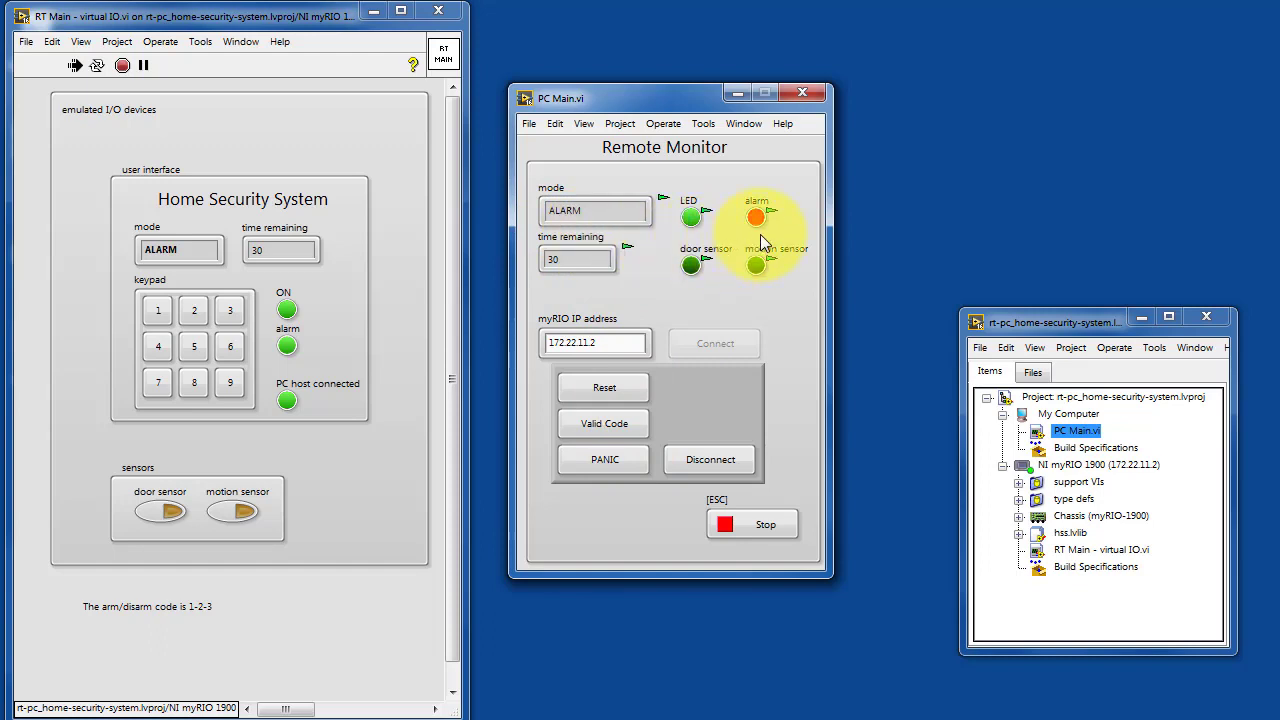
{"action": "left_click", "coordinate": [626, 386]}
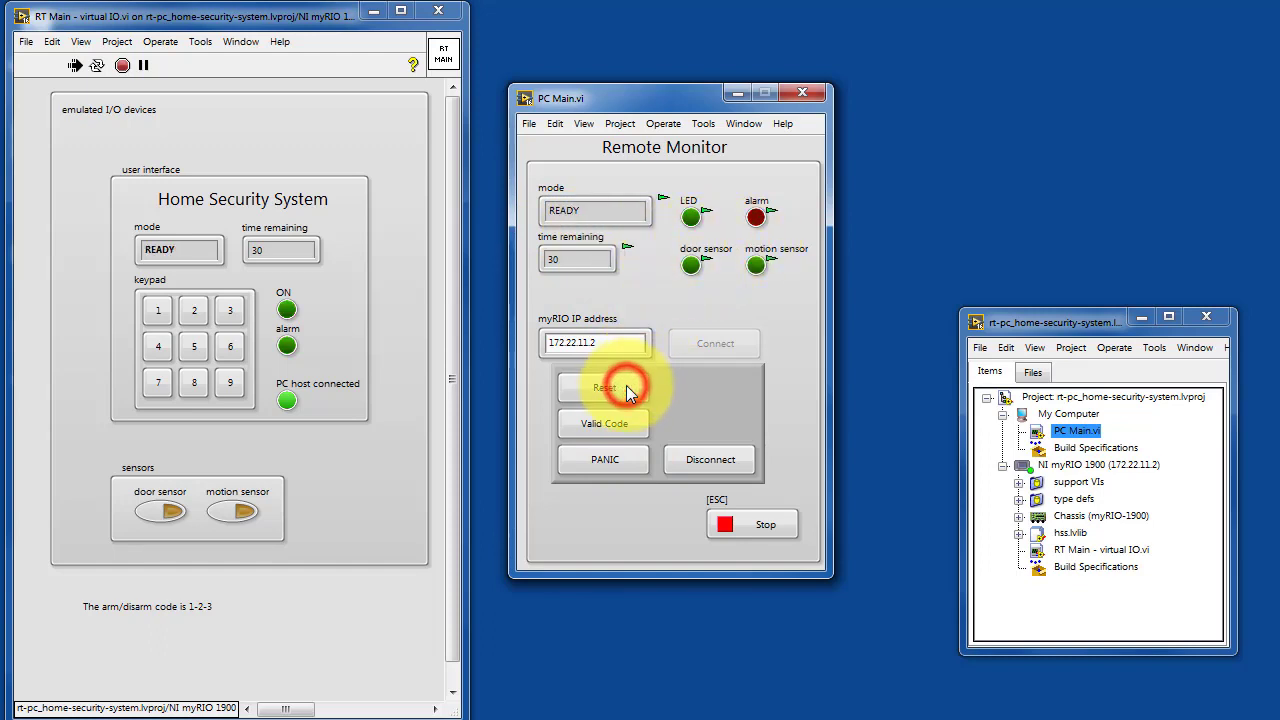
{"action": "left_click", "coordinate": [703, 457]}
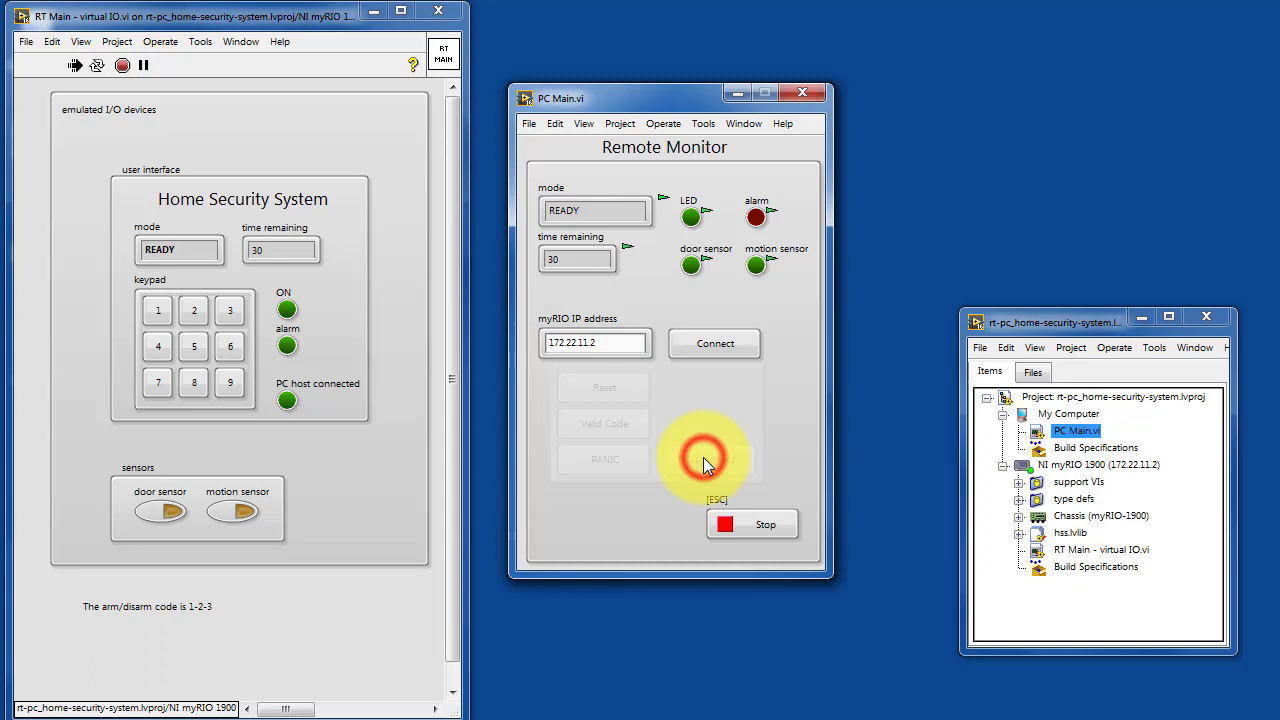
Stop PC Main, widen RT Main and Manual Stop it, ending with error 5020
{"action": "left_click", "coordinate": [760, 531]}
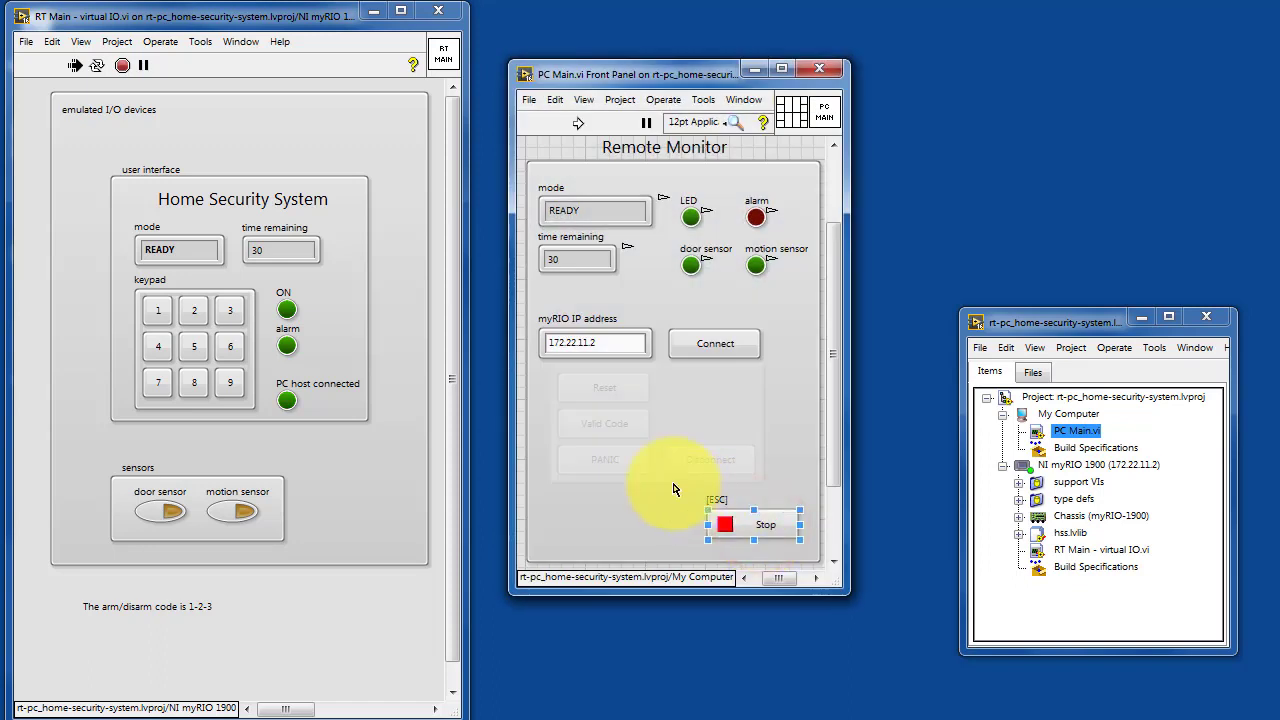
{"action": "left_click_drag", "start_coordinate": [466, 444], "coordinate": [1241, 462]}
{"action": "left_click", "coordinate": [1172, 696]}
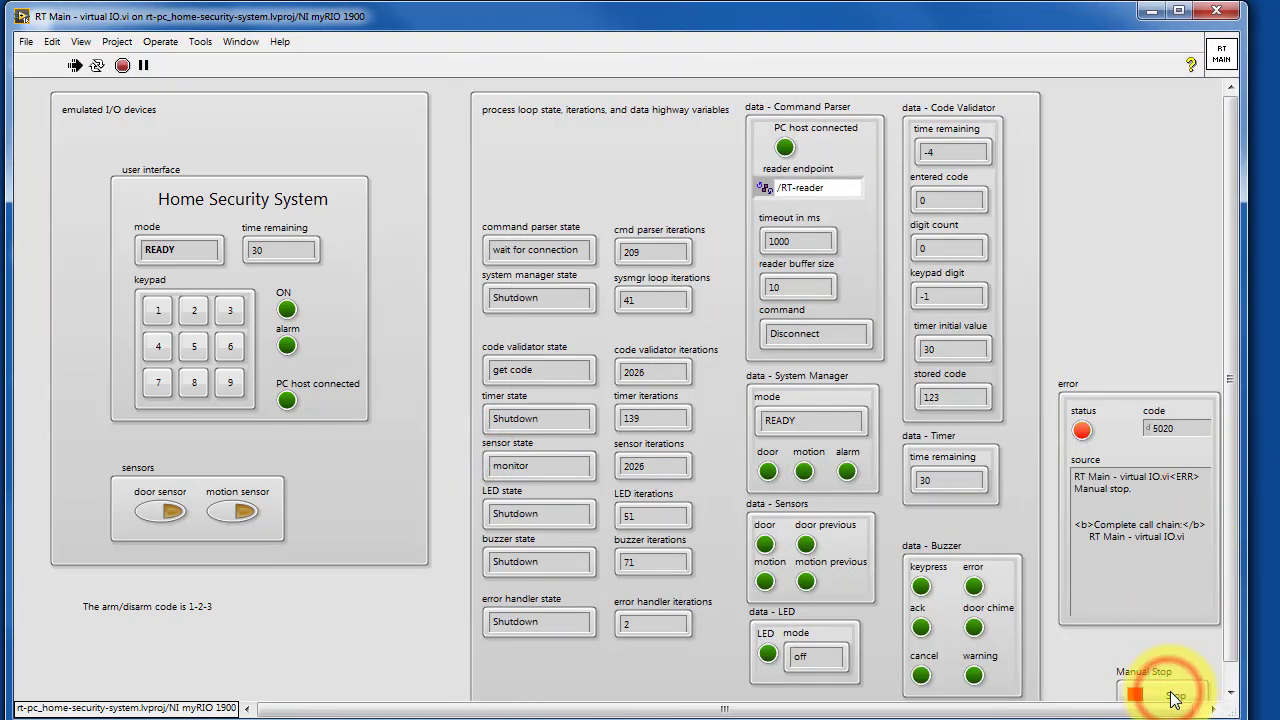
{"action": "left_click", "coordinate": [1170, 688]}
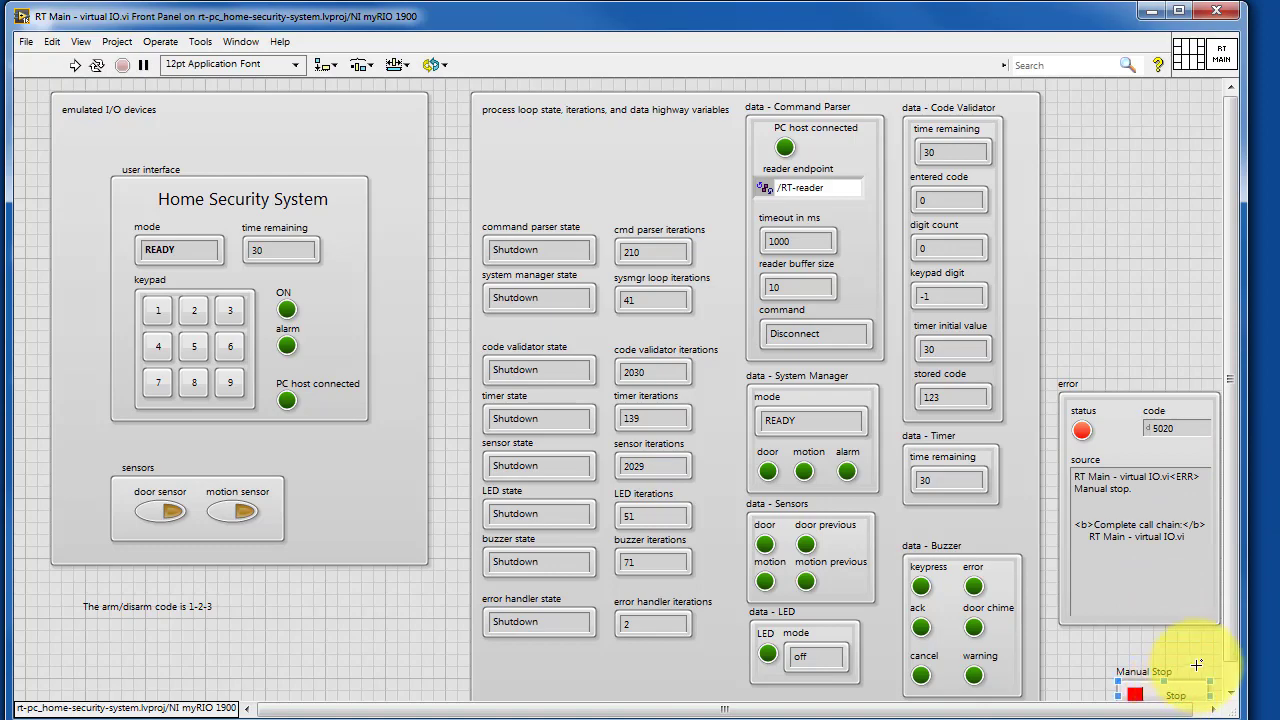